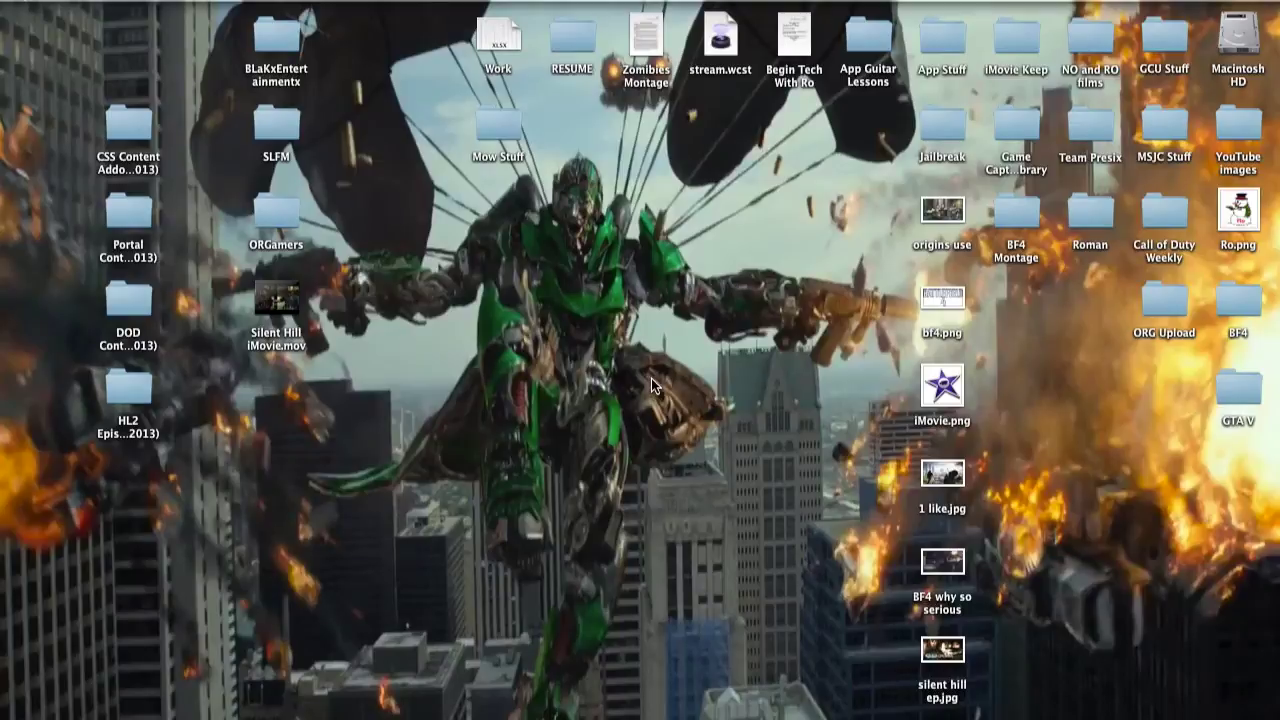
Search the Mac App Store for 'motion' and open the Motion 5 product page
mouse_move(5, 440)
mouse_move(4, 250)
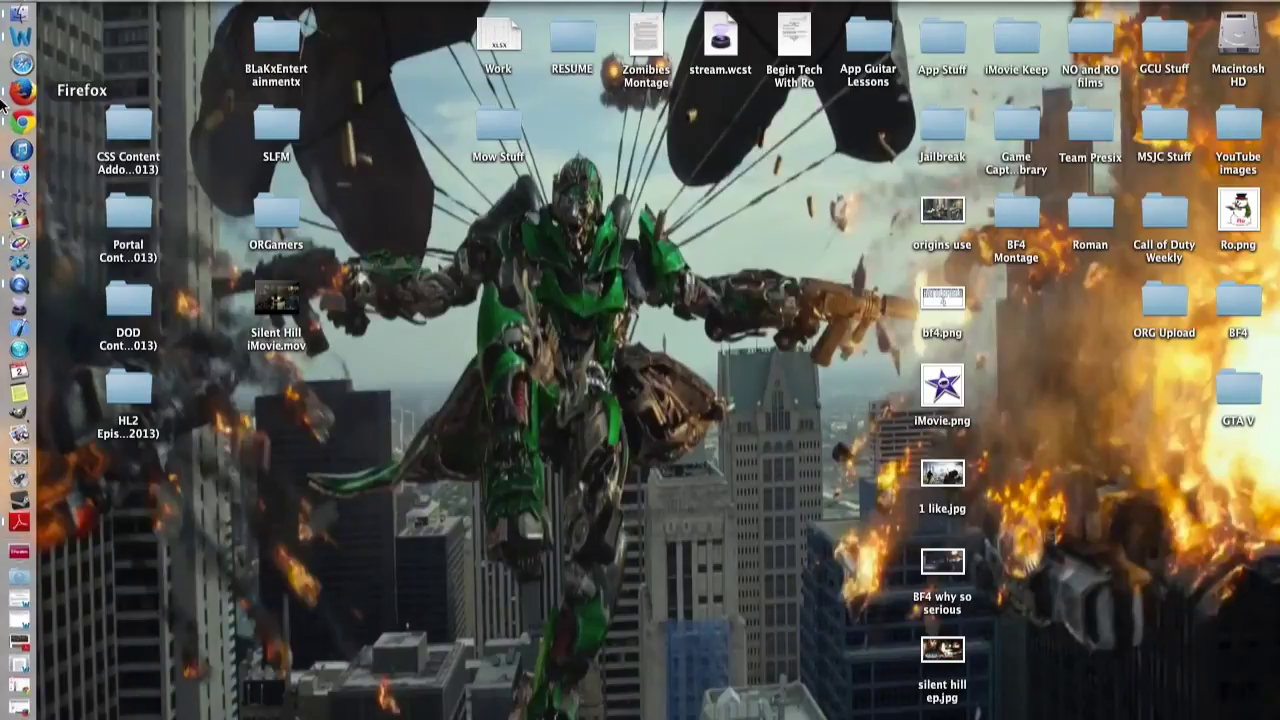
left_click(12, 165)
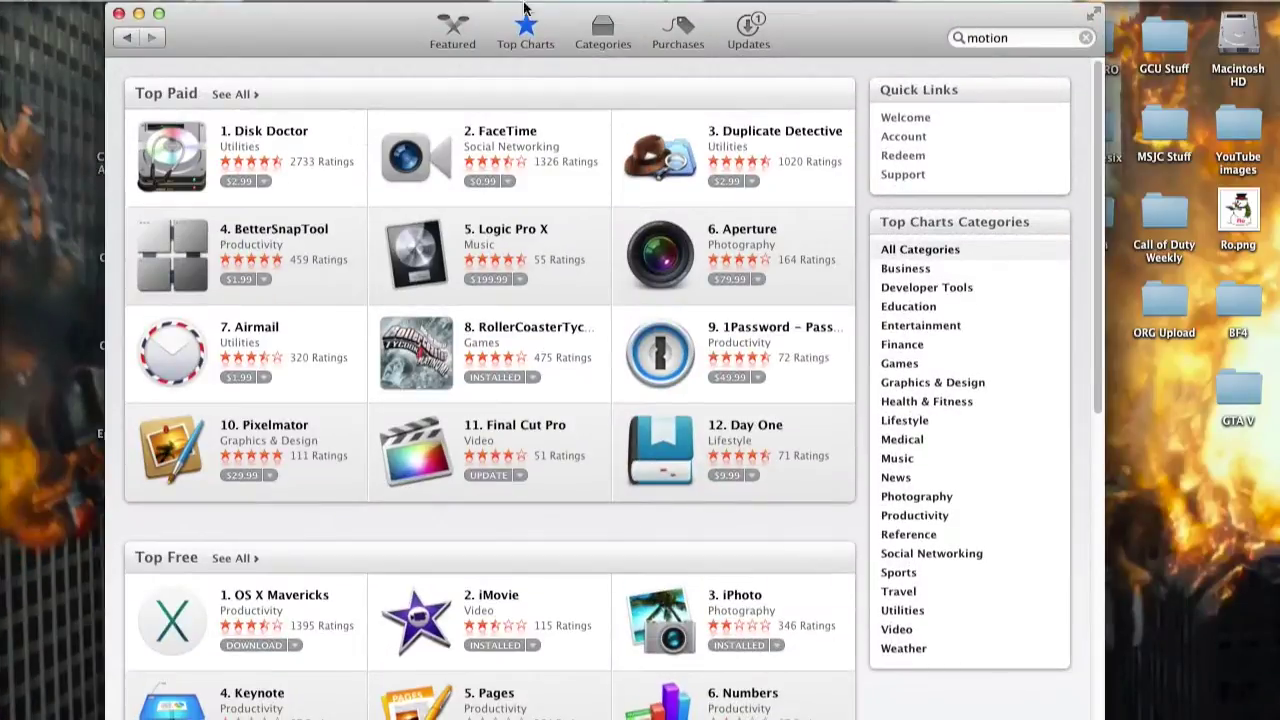
left_click(325, 36)
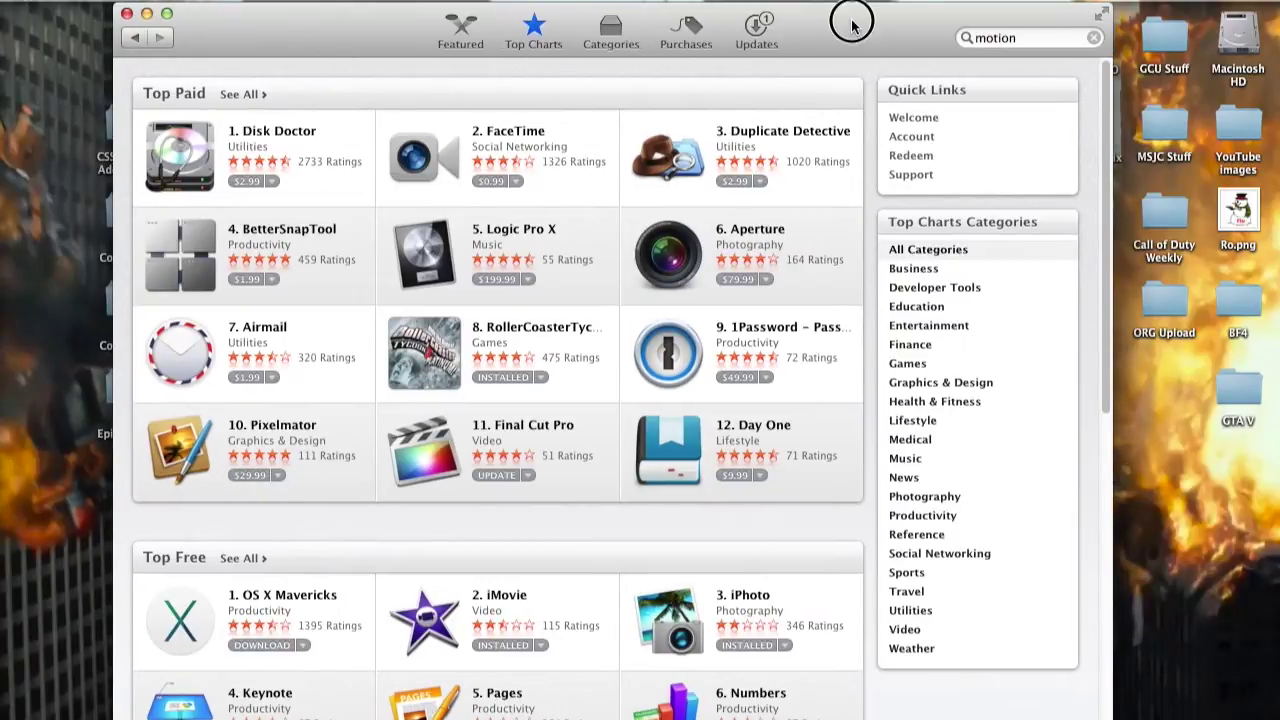
left_click(845, 22)
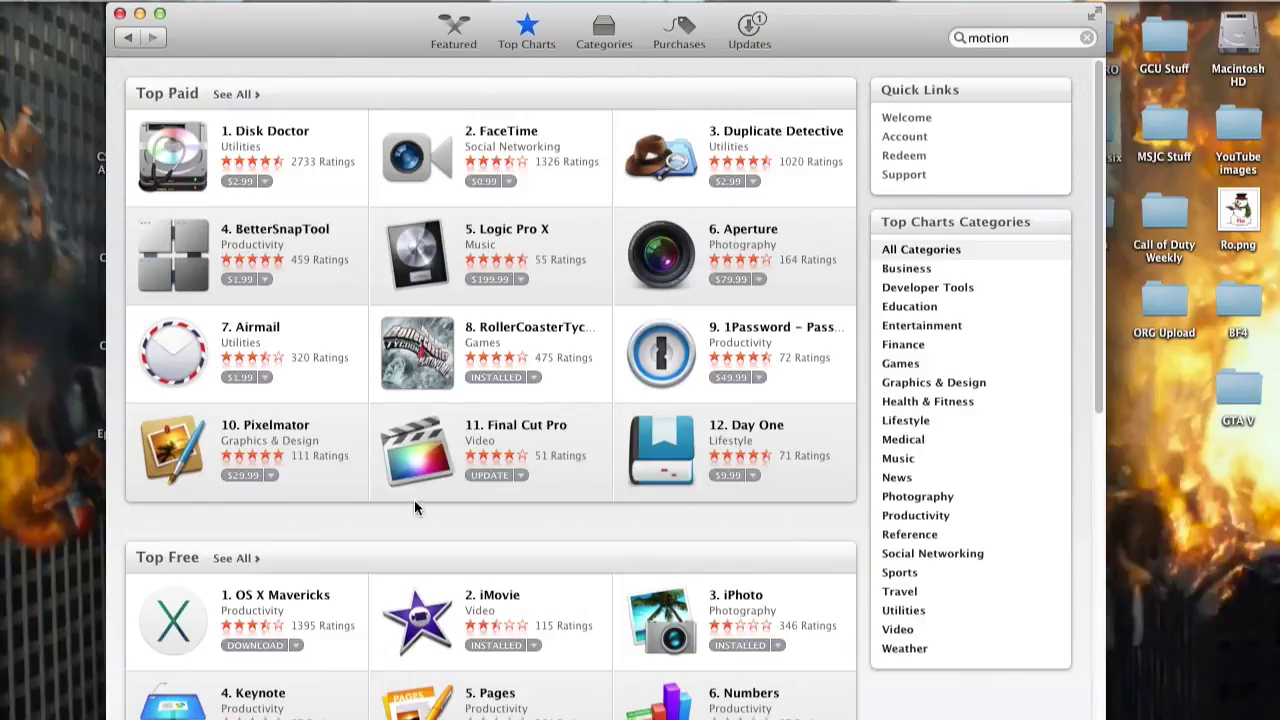
left_click(1025, 37)
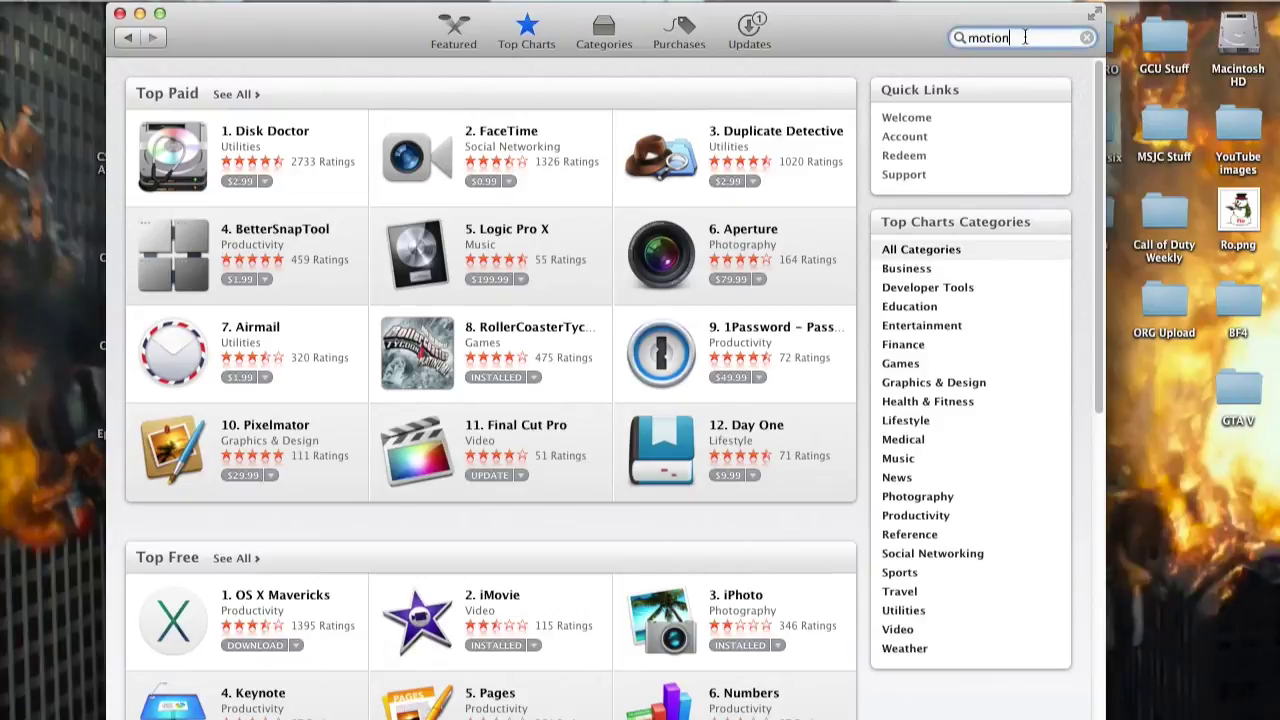
key("Return")
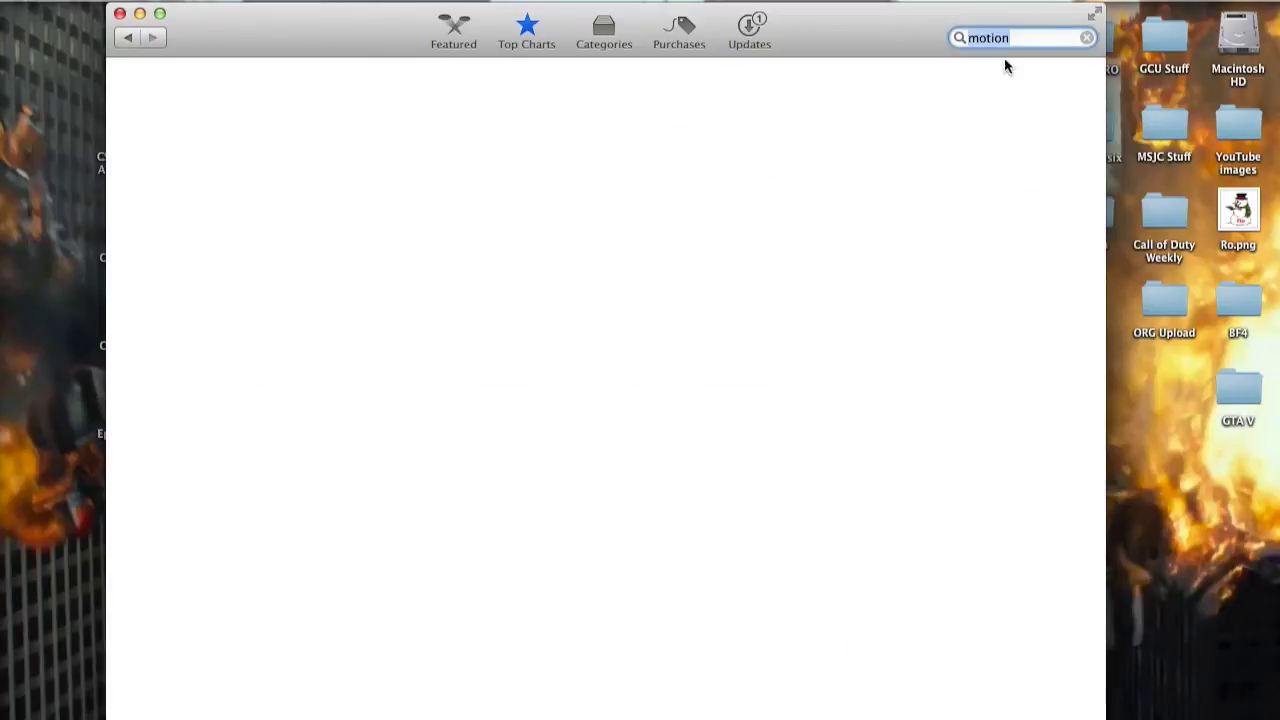
left_click(241, 133)
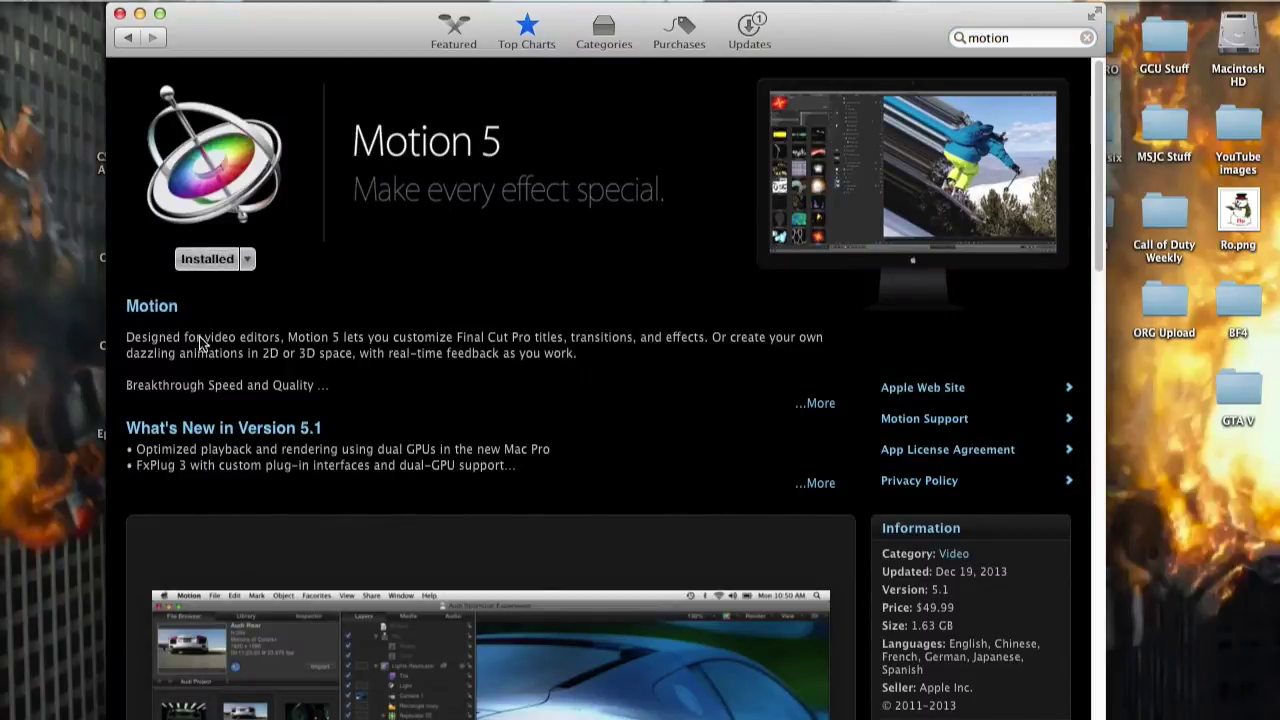
scroll(294, 346, "down", 5)
scroll(263, 353, "up", 4)
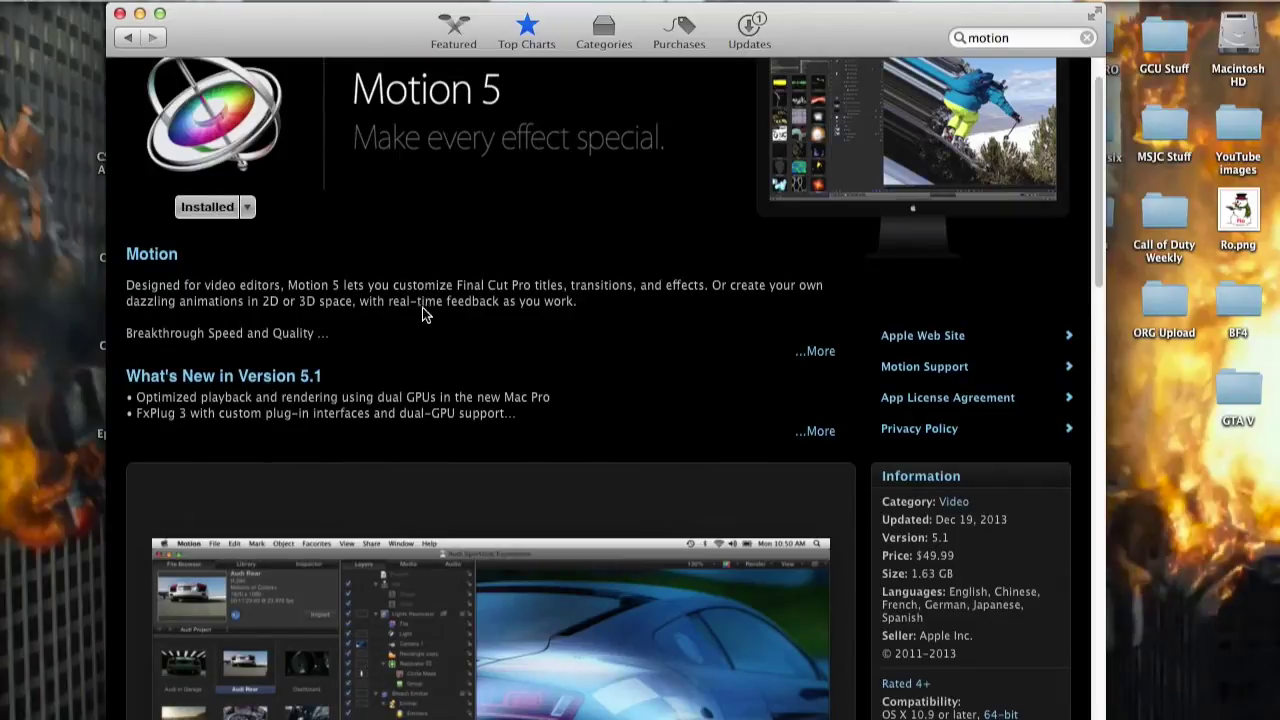
left_click(815, 351)
Scroll through Motion 5's expanded description to read its feature list and system requirements
scroll(560, 350, "down", 5)
scroll(300, 372, "up", 1)
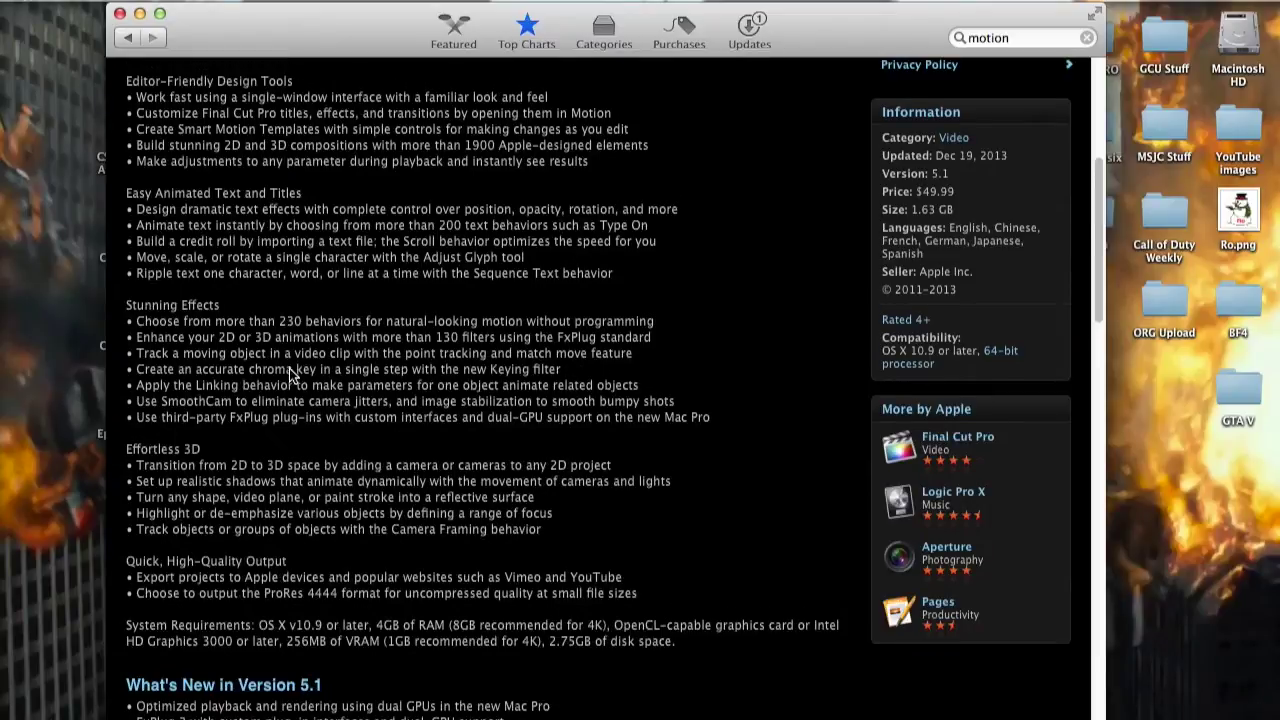
scroll(313, 341, "up", 6)
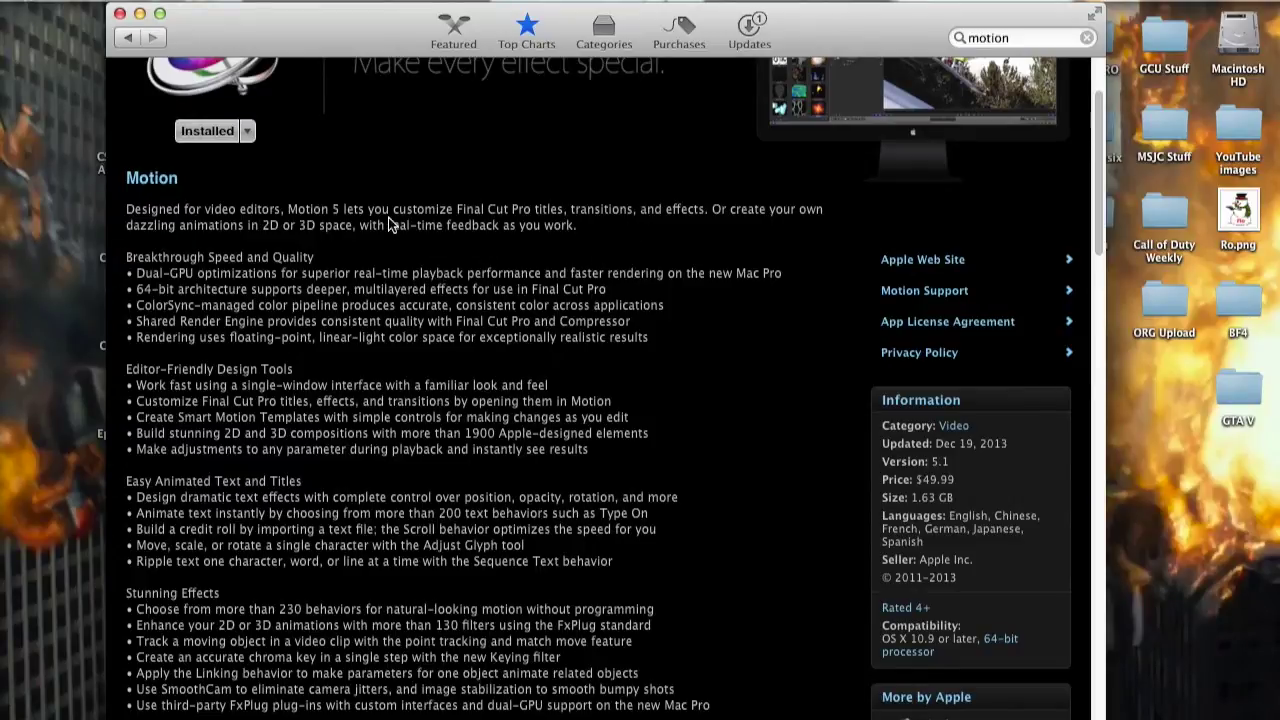
scroll(497, 237, "up", 3)
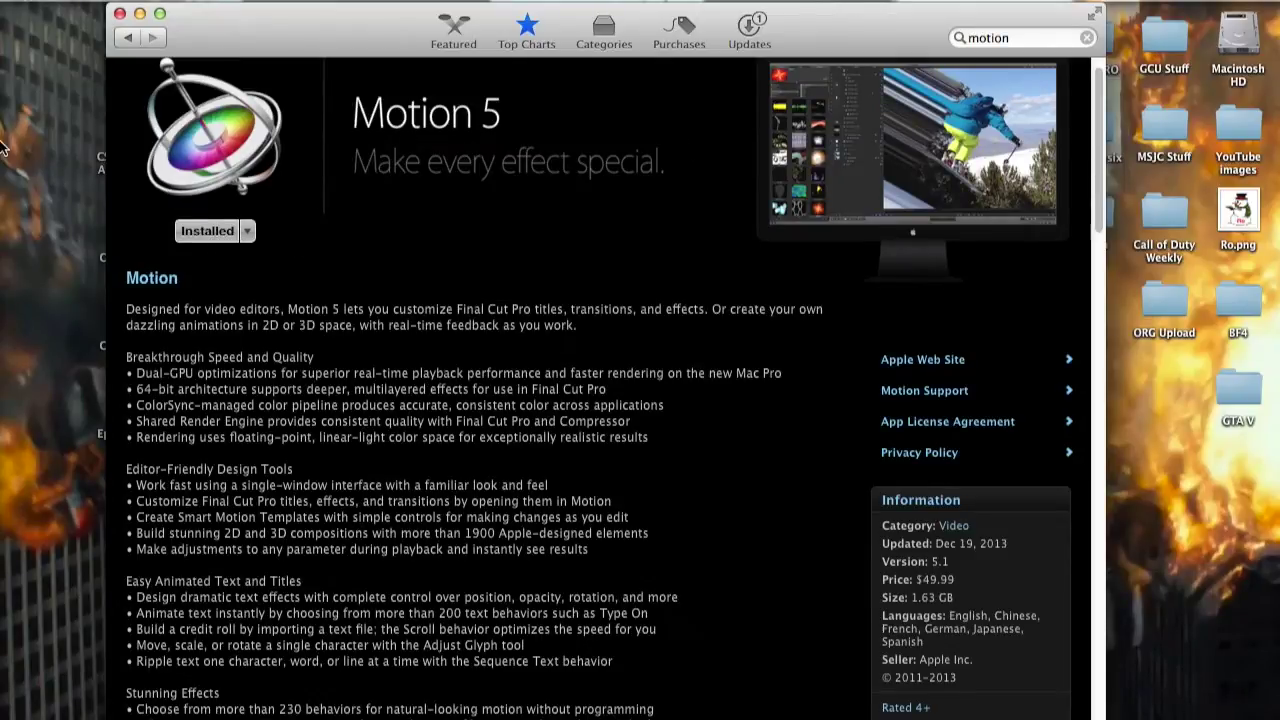
mouse_move(3, 115)
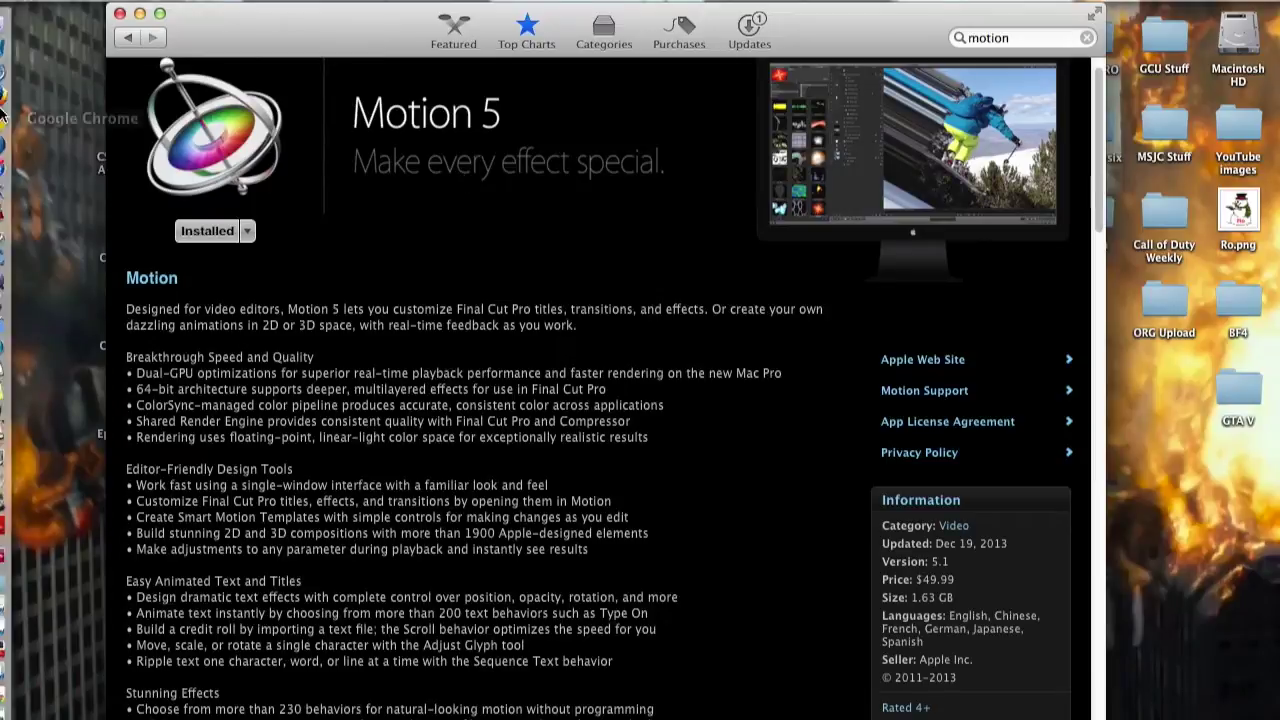
In Firefox, search 'apple store motion' and open the Mac App Store – Motion result
left_click(14, 92)
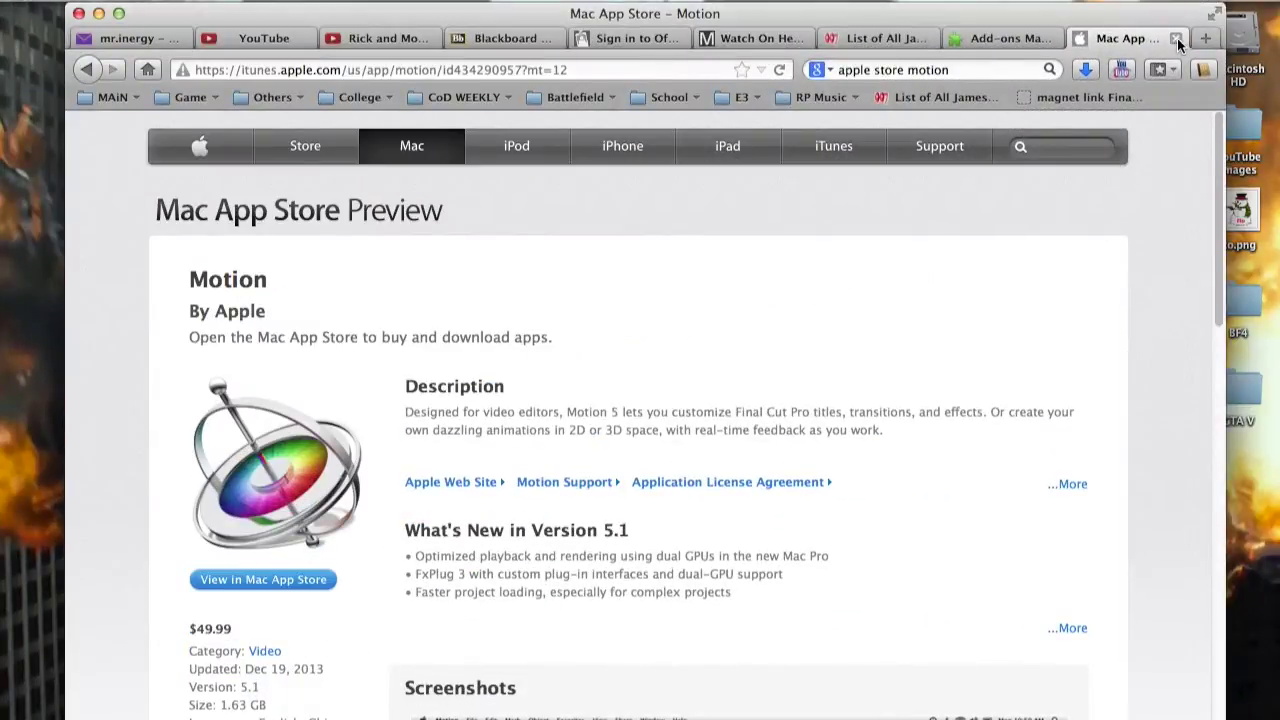
left_click(1005, 69)
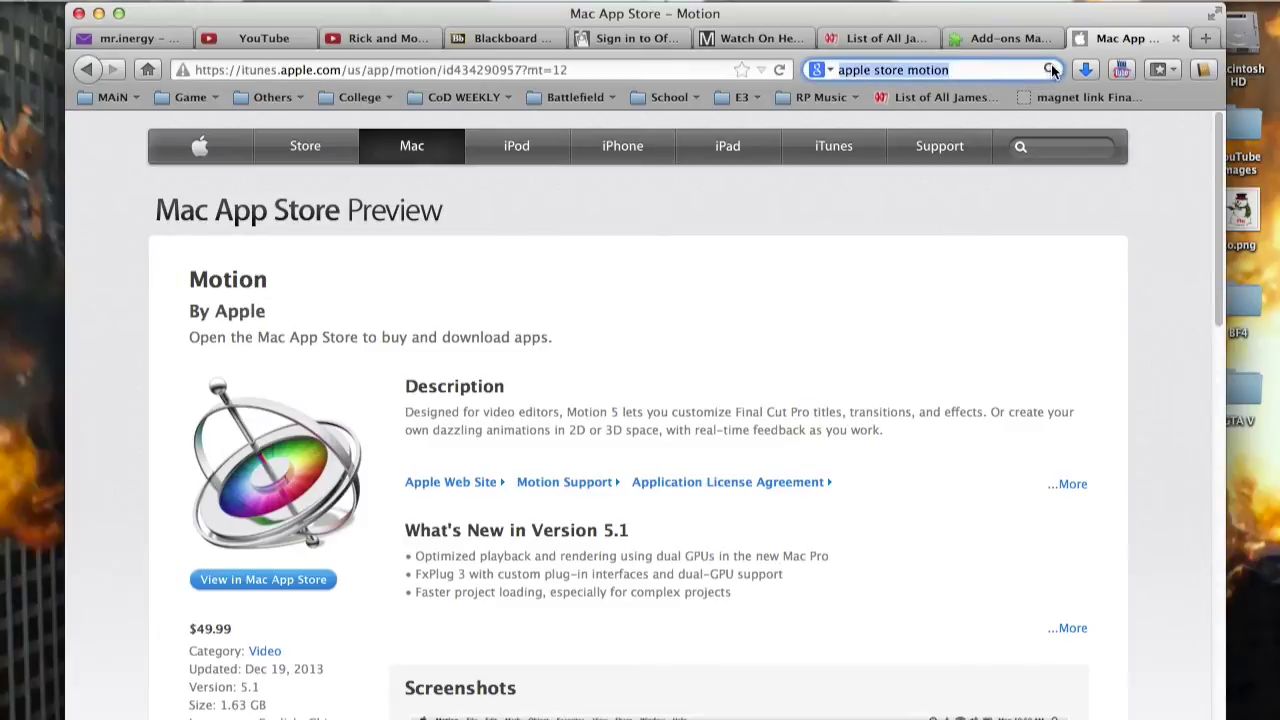
left_click(1051, 69)
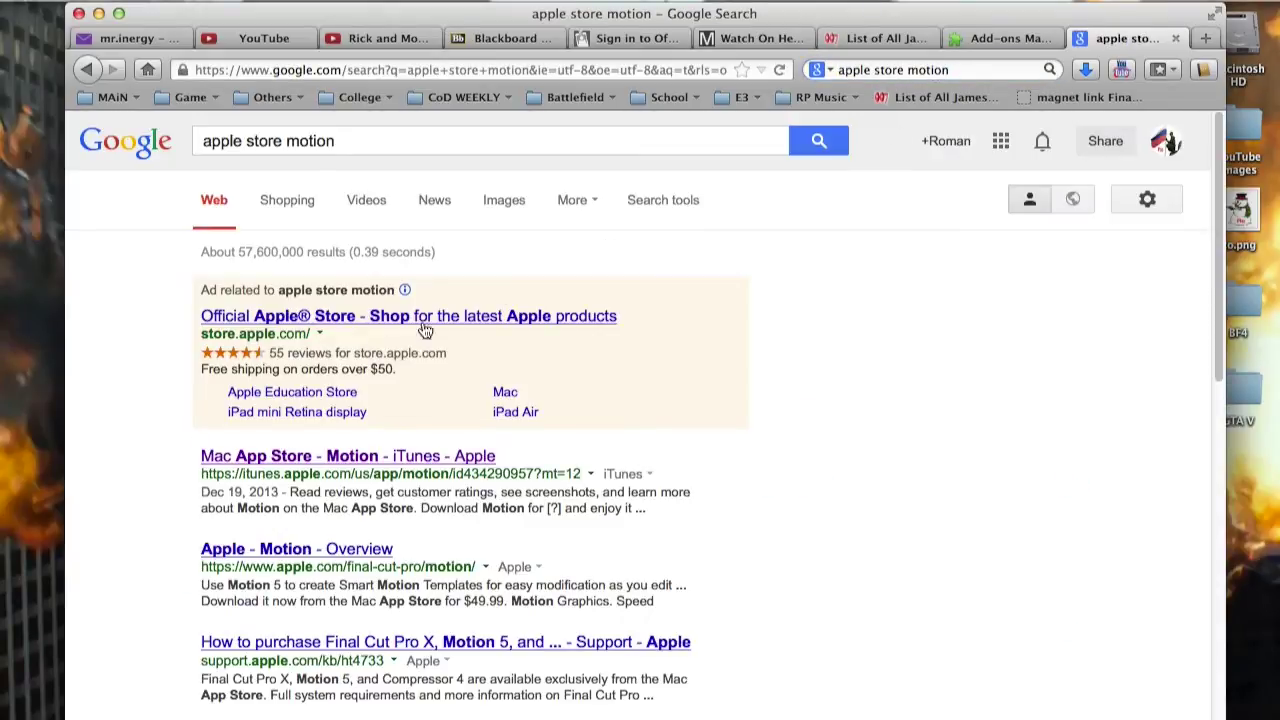
left_click(316, 457)
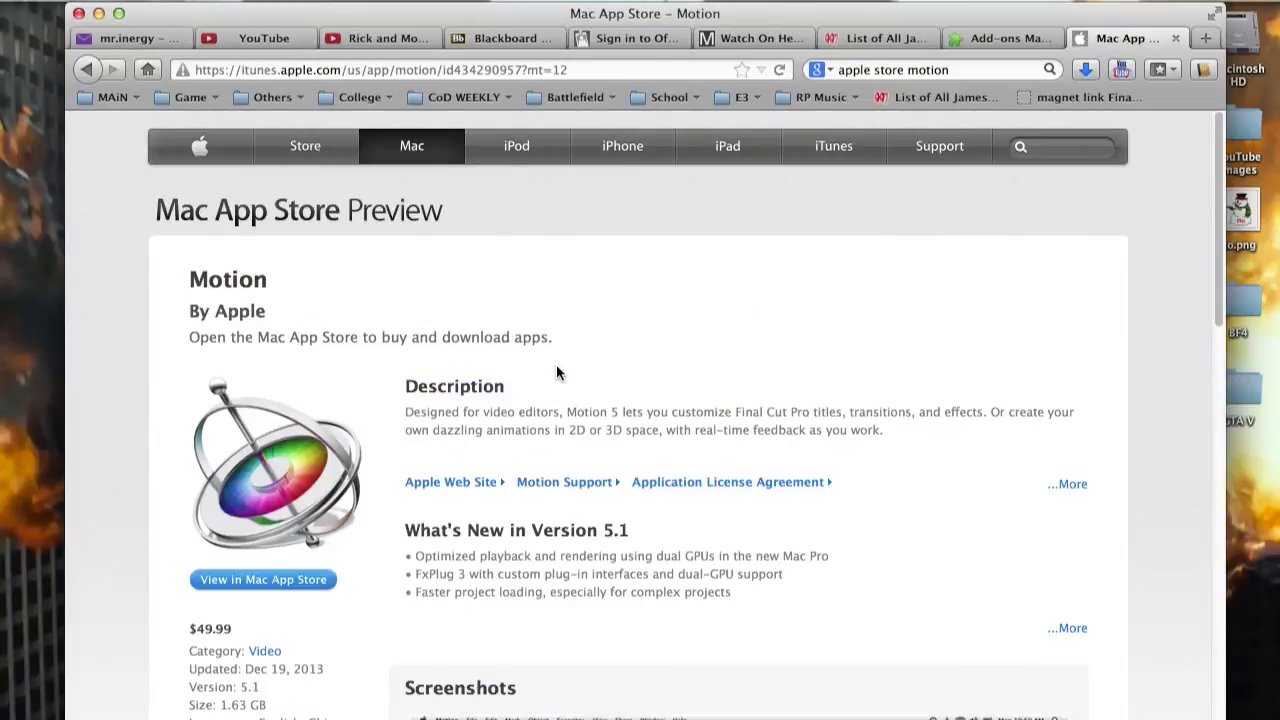
Scroll through Motion's web store preview page, then minimise the Firefox window
scroll(557, 372, "down", 3)
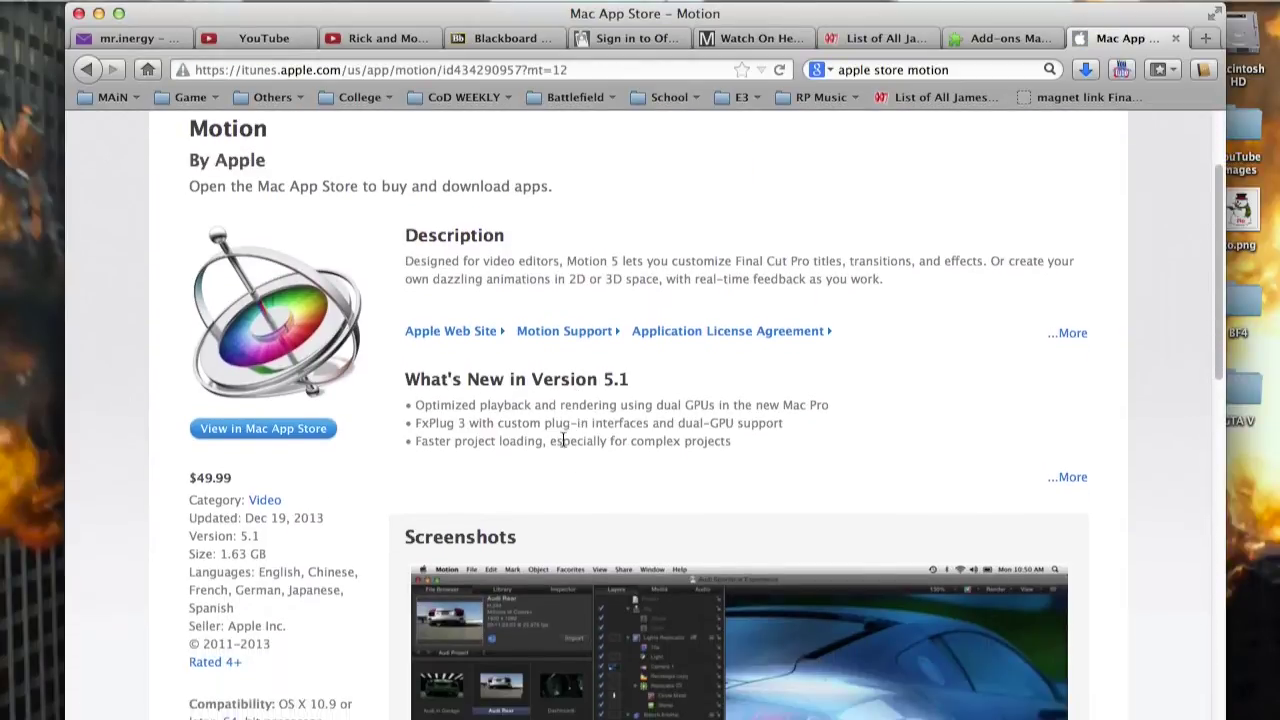
scroll(600, 248, "down", 1)
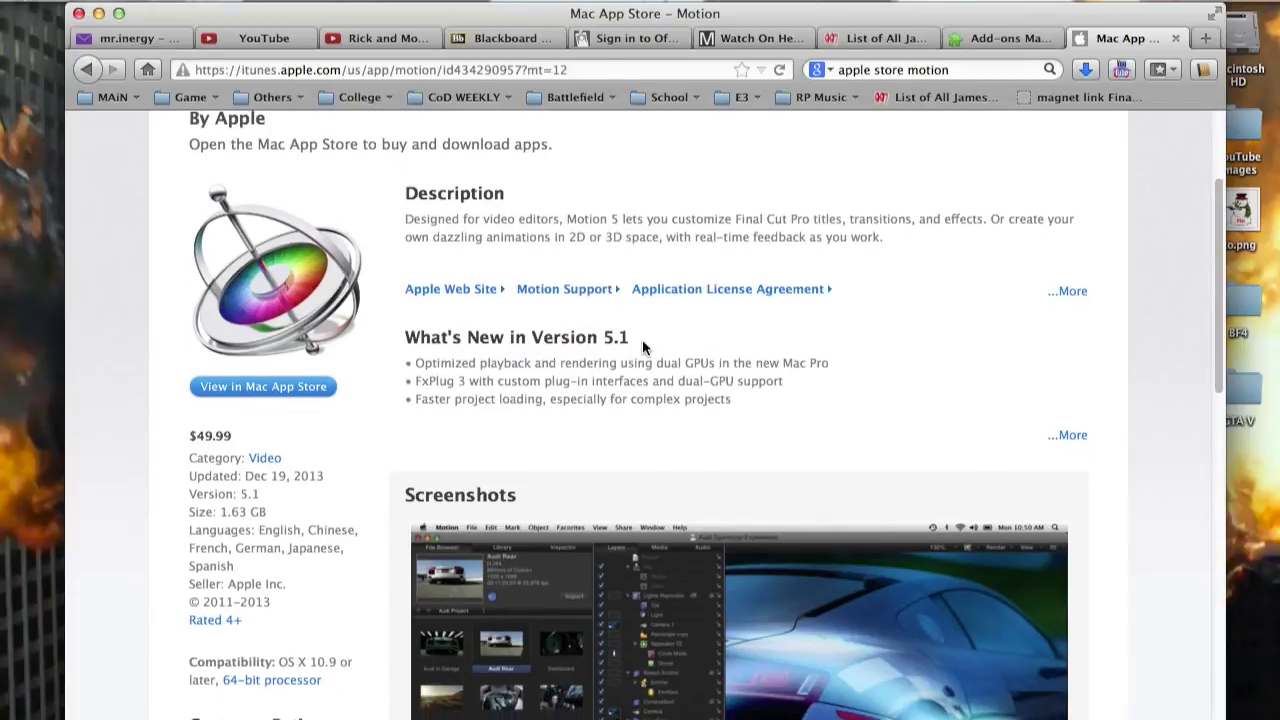
scroll(645, 349, "up", 1)
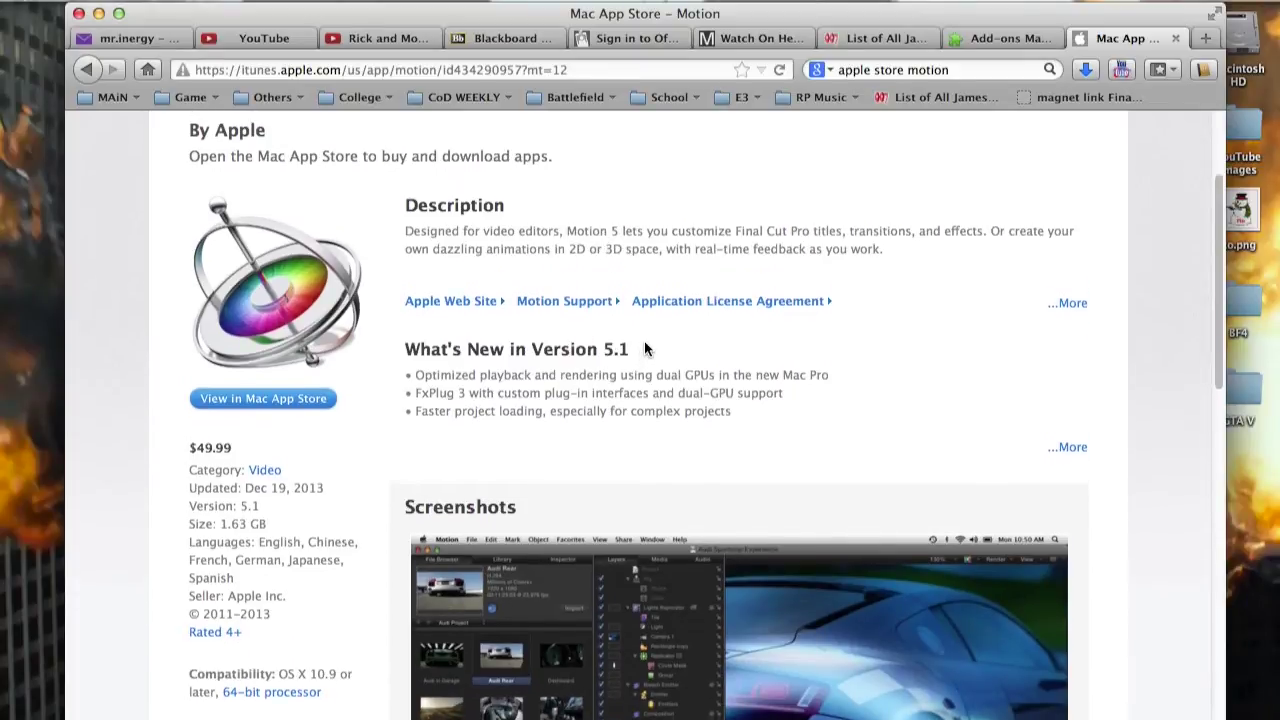
scroll(645, 349, "down", 10)
scroll(645, 349, "down", 5)
scroll(645, 349, "up", 12)
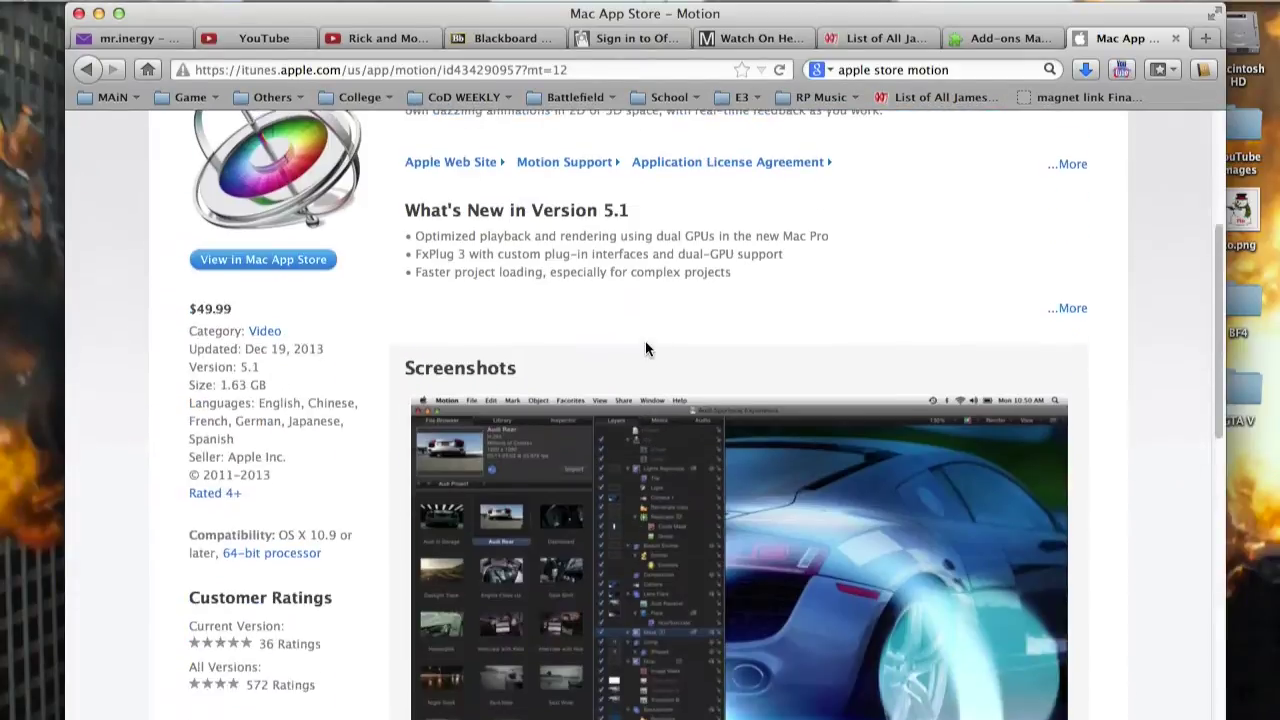
scroll(645, 349, "up", 8)
left_click(99, 14)
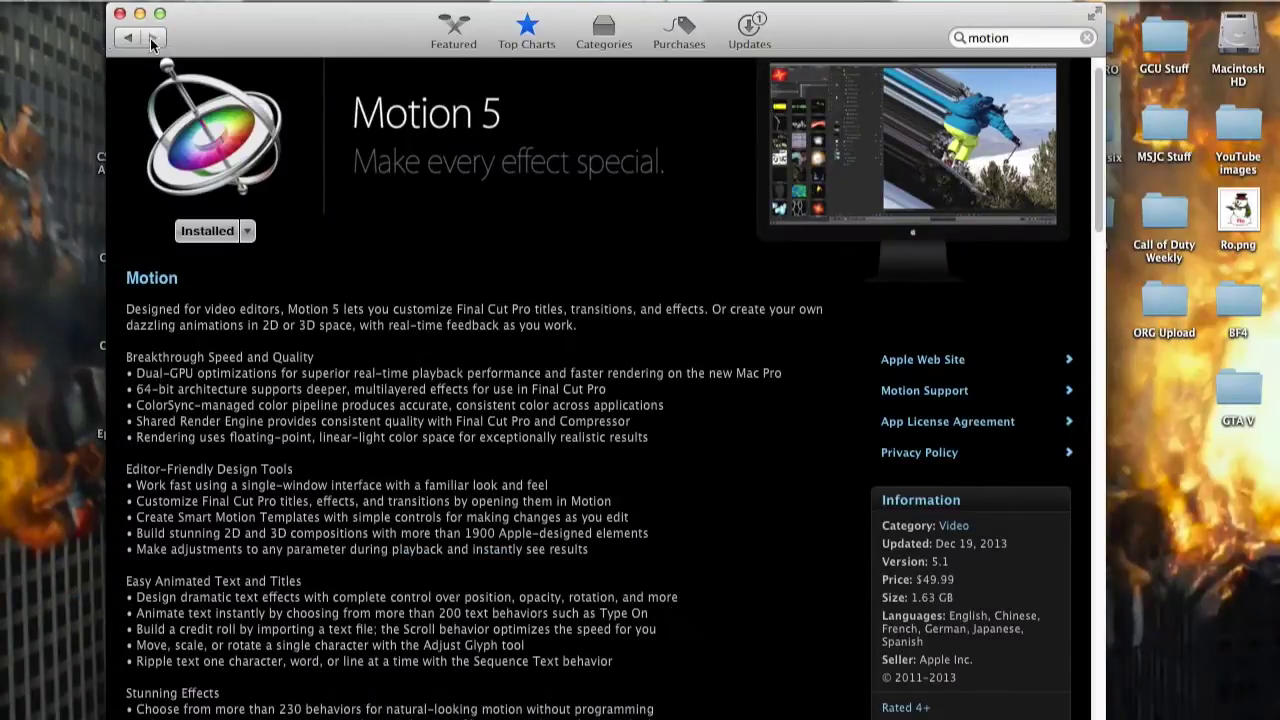
Enlarge a Motion 5 screenshot and scroll through the app's reviews
scroll(412, 265, "down", 10)
left_click(416, 274)
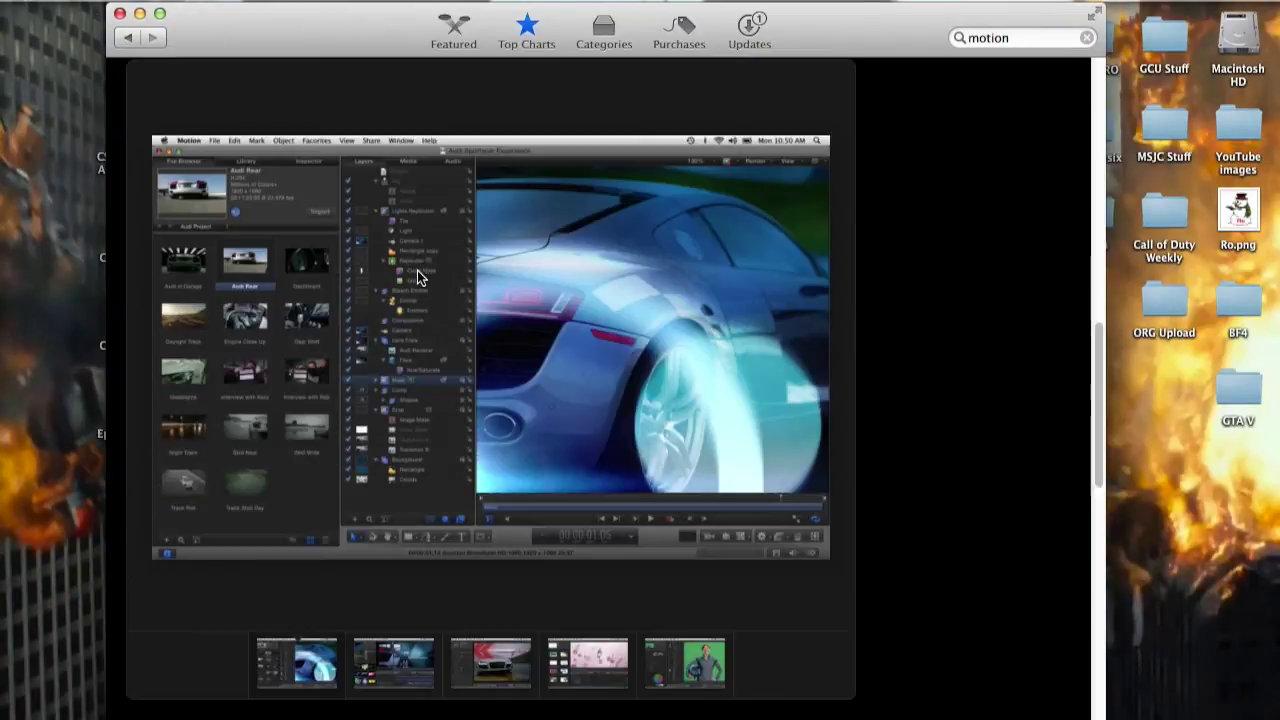
scroll(537, 355, "down", 5)
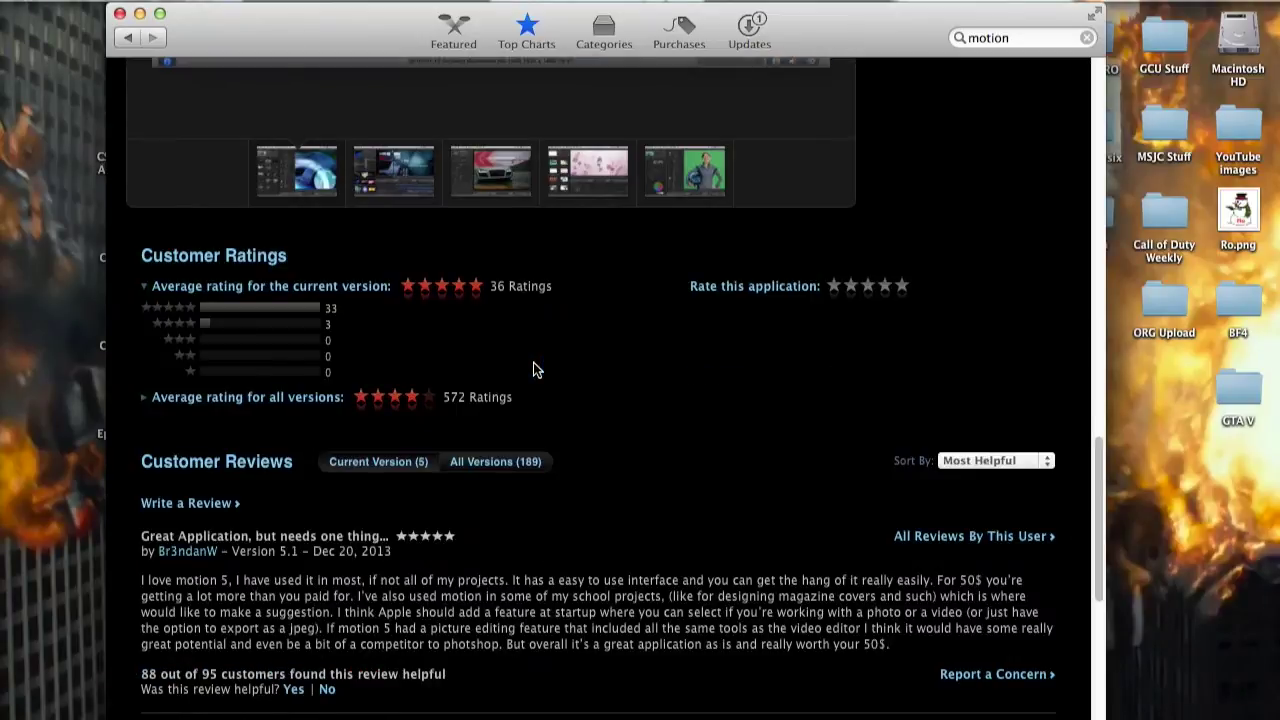
scroll(438, 445, "down", 5)
scroll(397, 353, "up", 20)
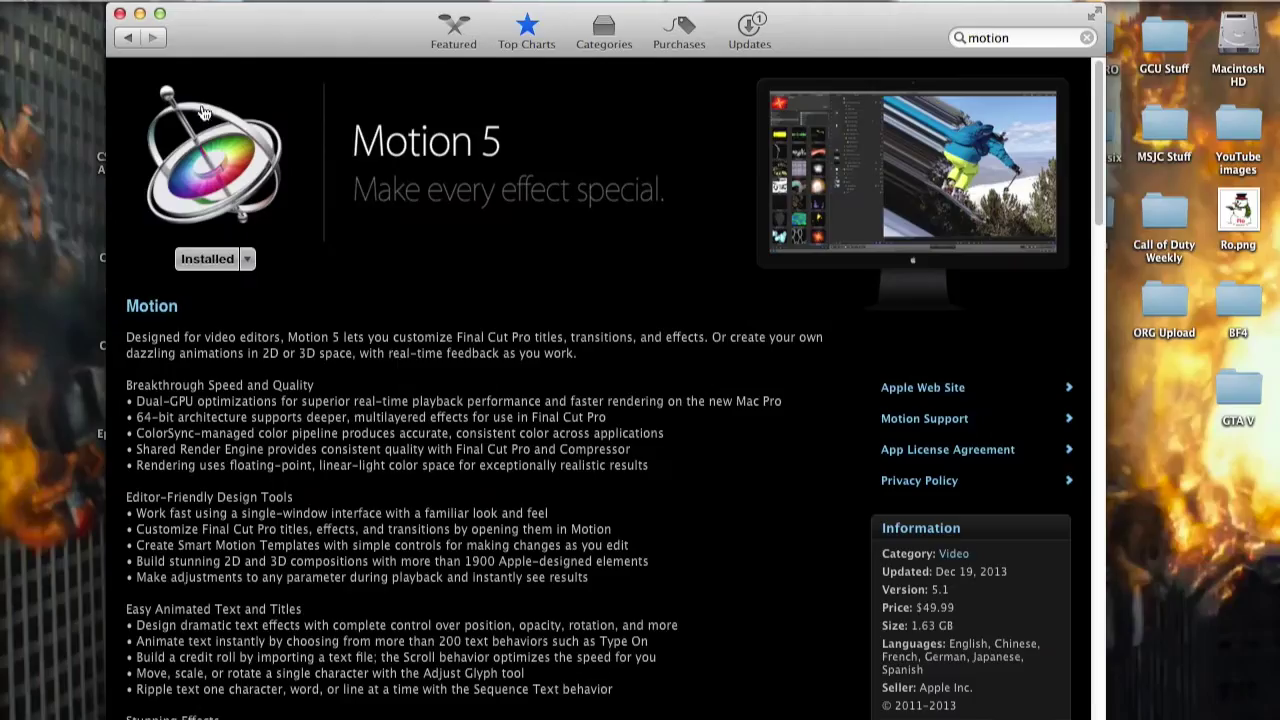
Quit the App Store from its app menu, leaving the desktop showing
left_click(80, 0)
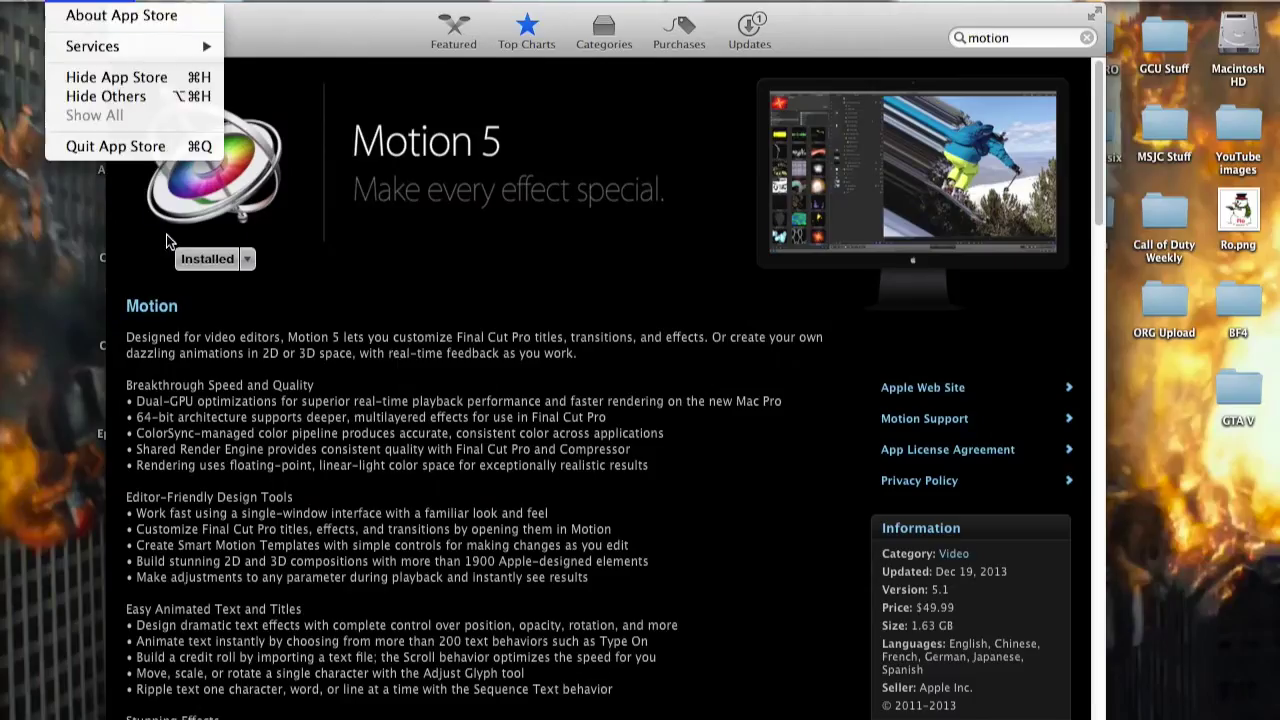
left_click(137, 145)
mouse_move(3, 625)
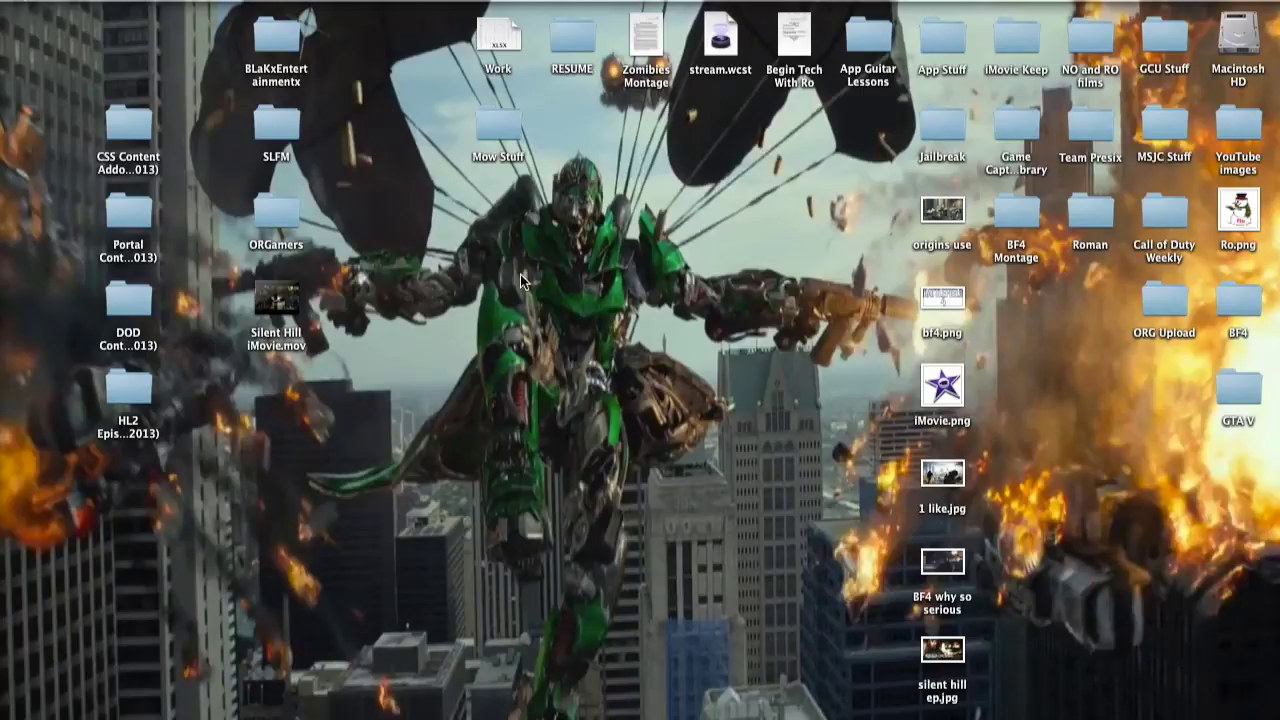
Launch Motion 5 from the Dock to open its Project Browser
mouse_move(3, 272)
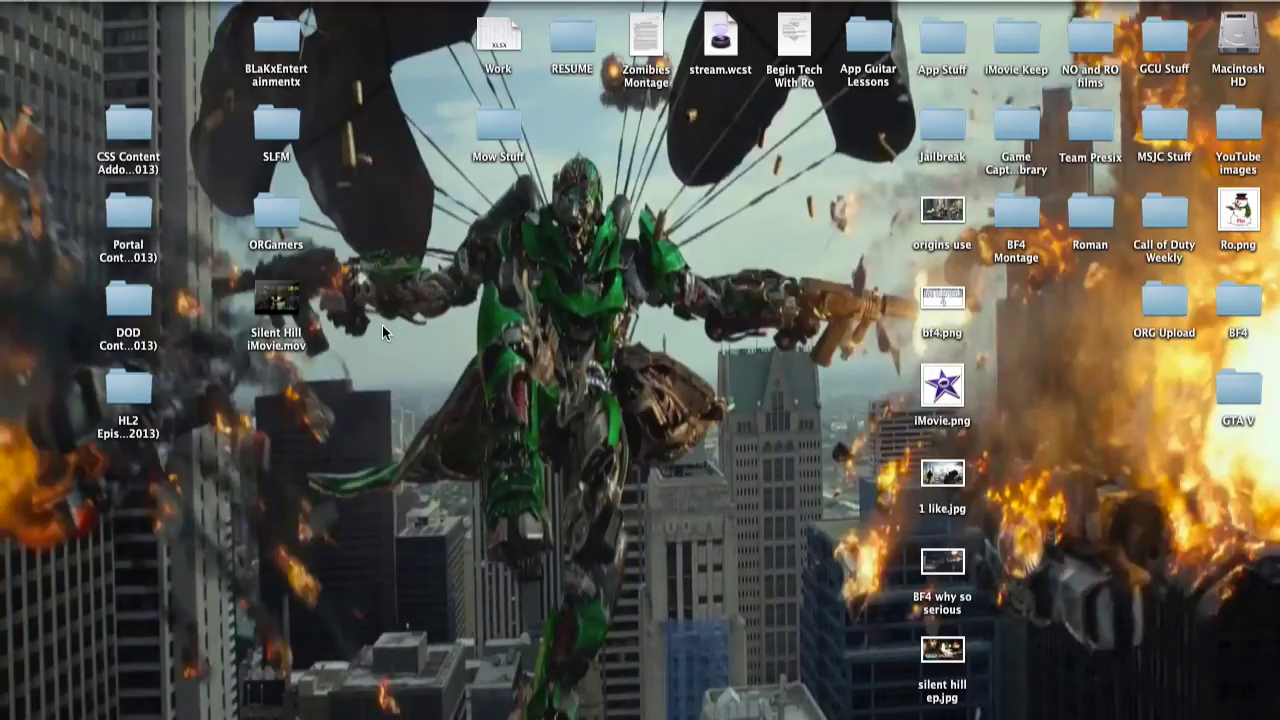
mouse_move(3, 322)
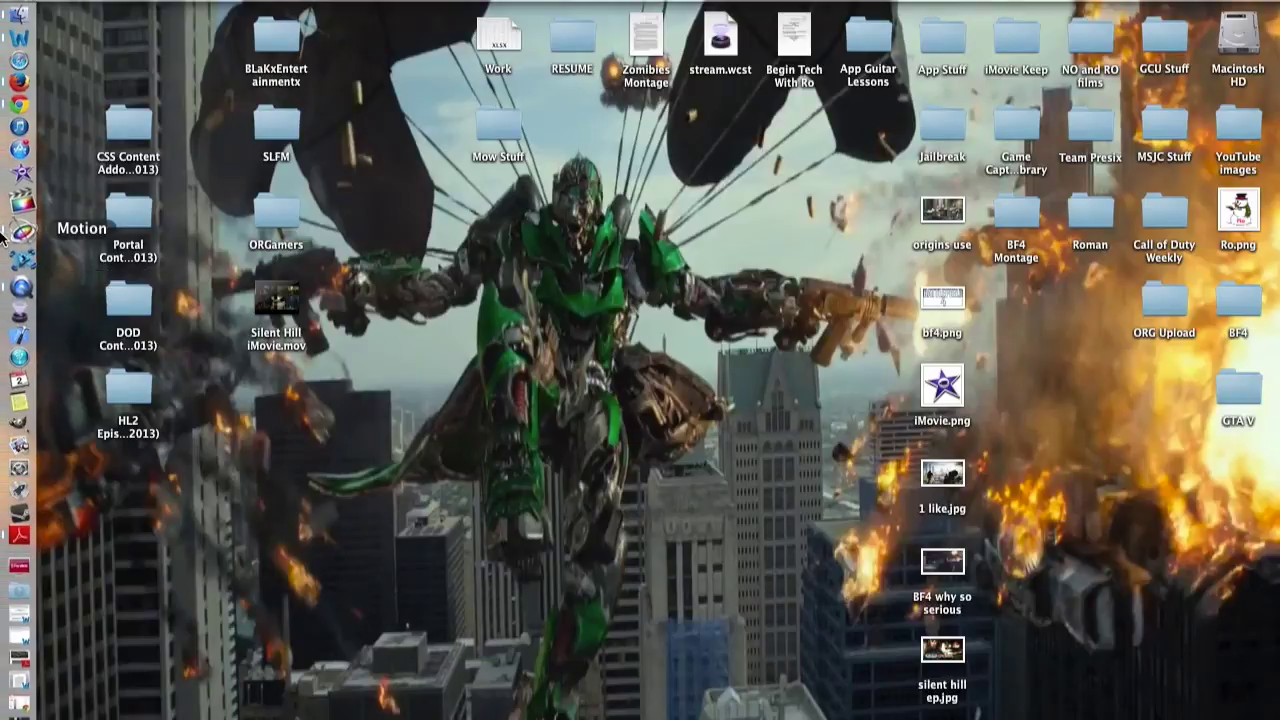
left_click(3, 232)
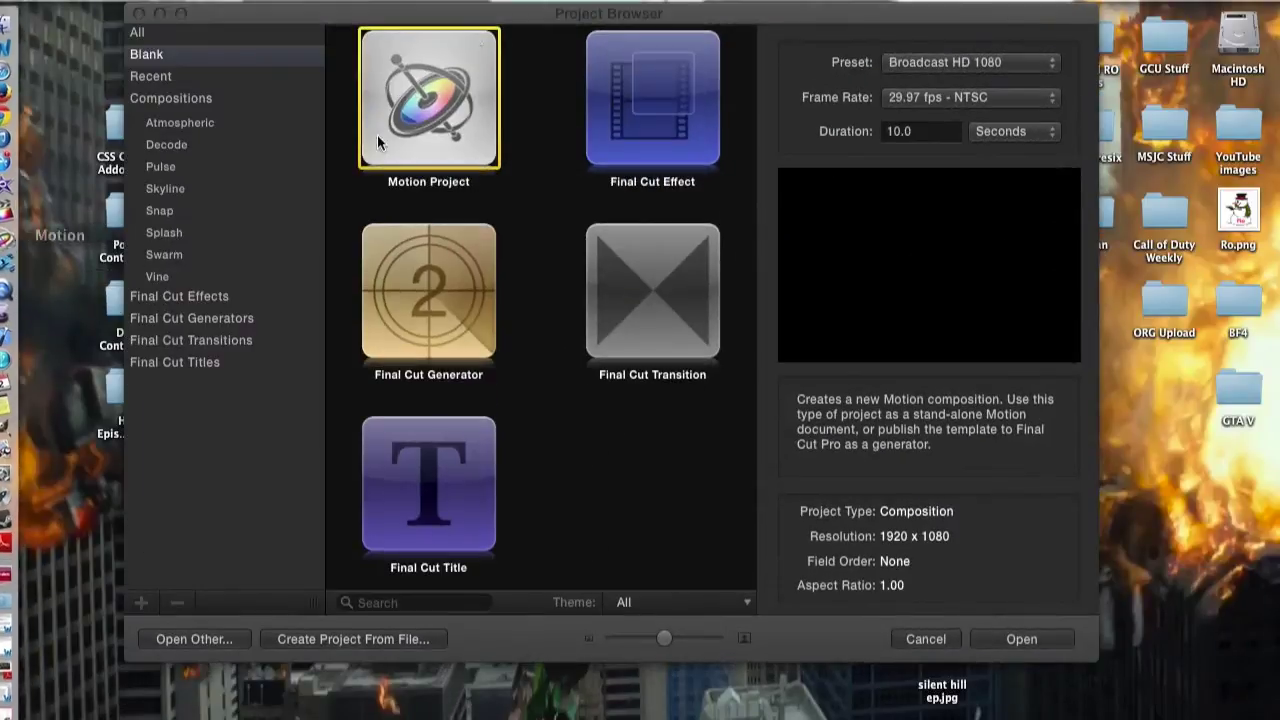
Nudge the Project Browser right and show About Motion confirming version 5.1
left_click_drag(500, 9, 508, 9)
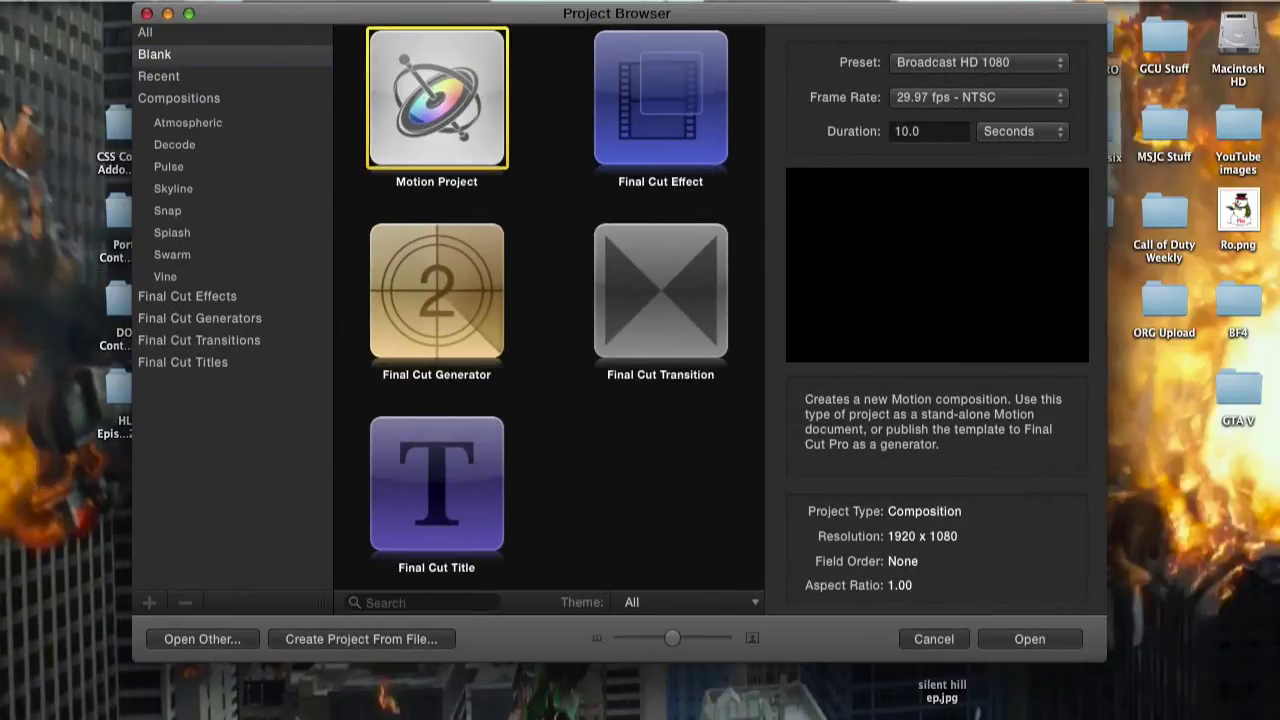
left_click(88, 2)
left_click(122, 18)
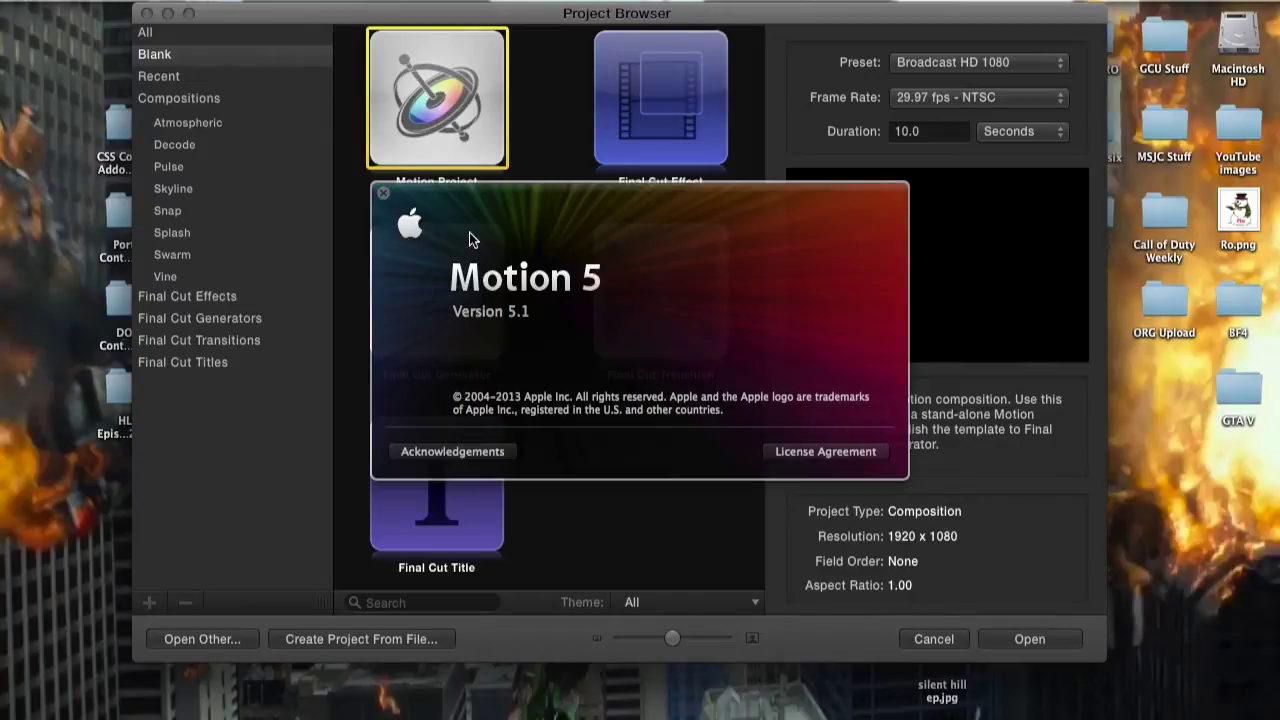
Close About Motion and show Blank project types: Broadcast HD 1080, 29.97 fps, 10 seconds
left_click(385, 195)
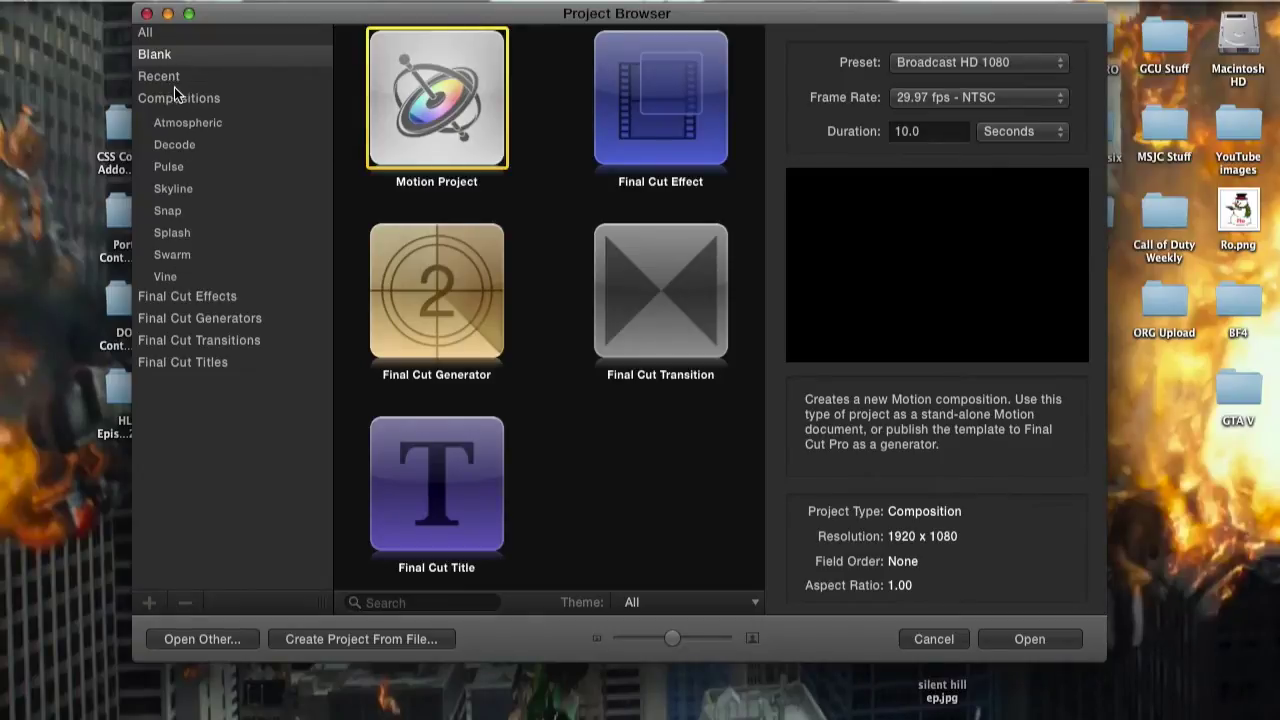
left_click(166, 58)
Leave the frame rate at 29.97 fps and duration in seconds, then view Final Cut Titles
left_click(951, 97)
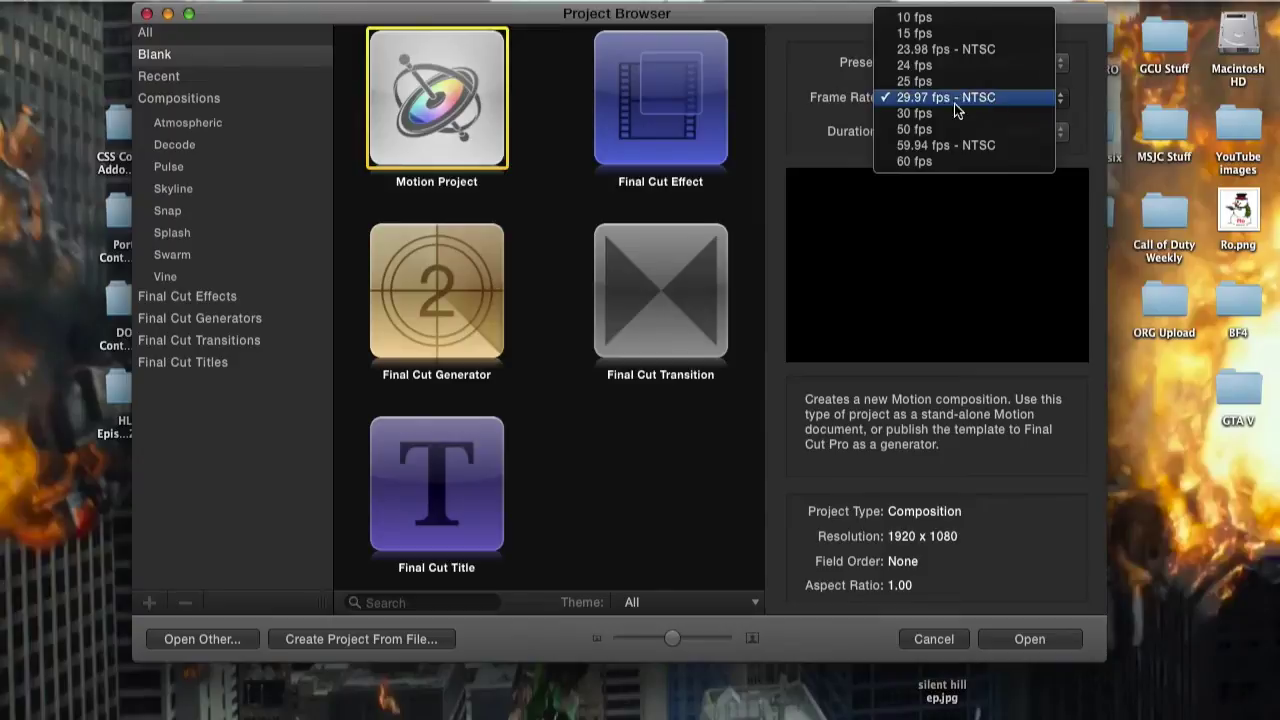
left_click(777, 127)
left_click(950, 129)
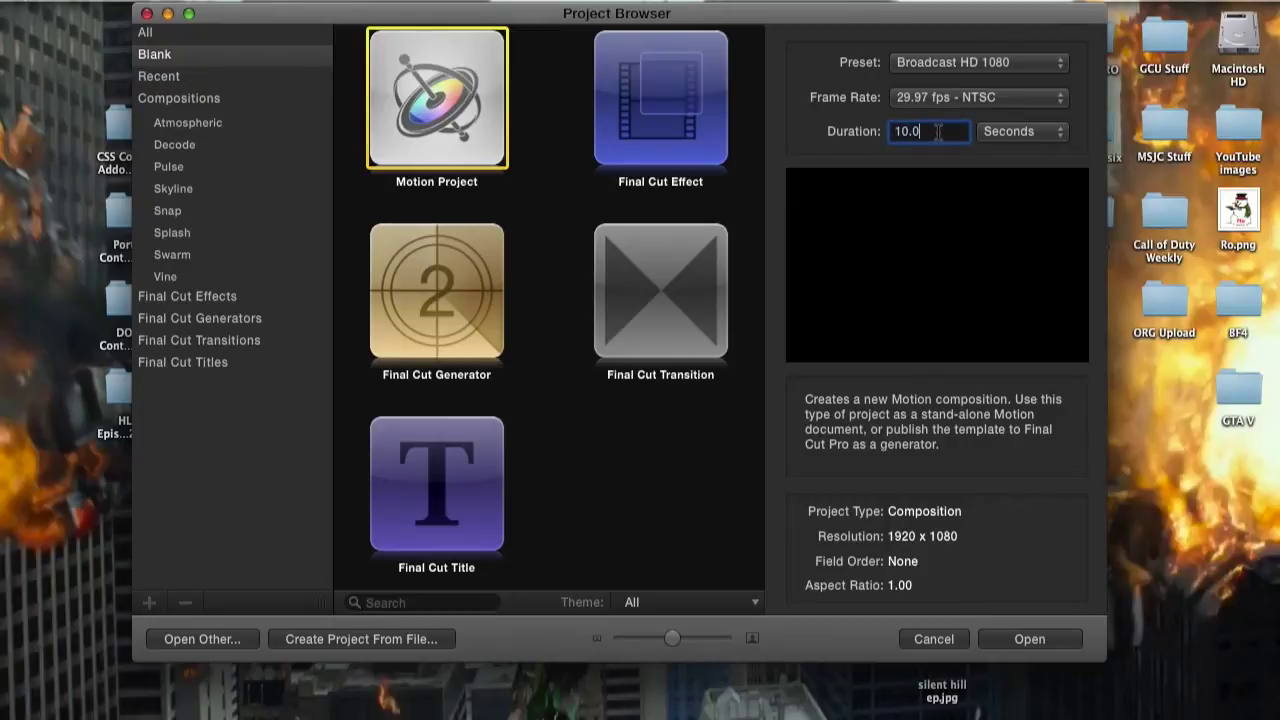
left_click(1030, 131)
left_click(1037, 133)
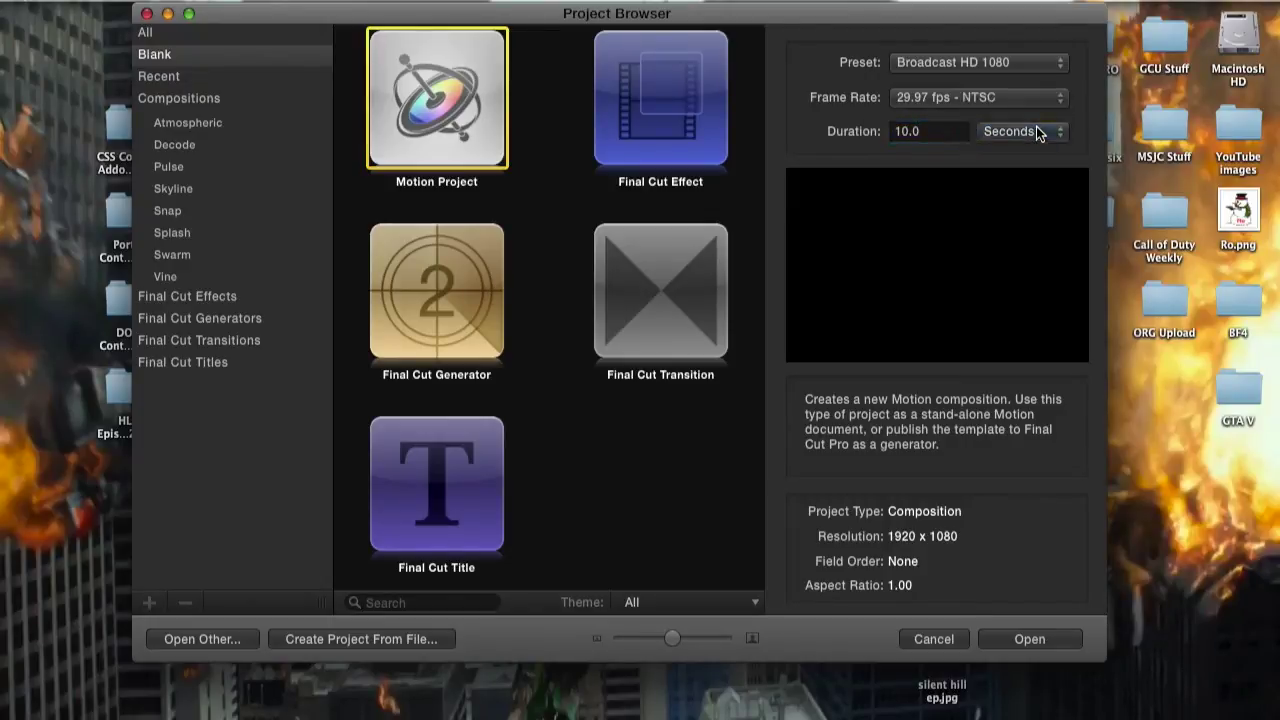
left_click(1035, 131)
left_click(823, 120)
left_click(171, 357)
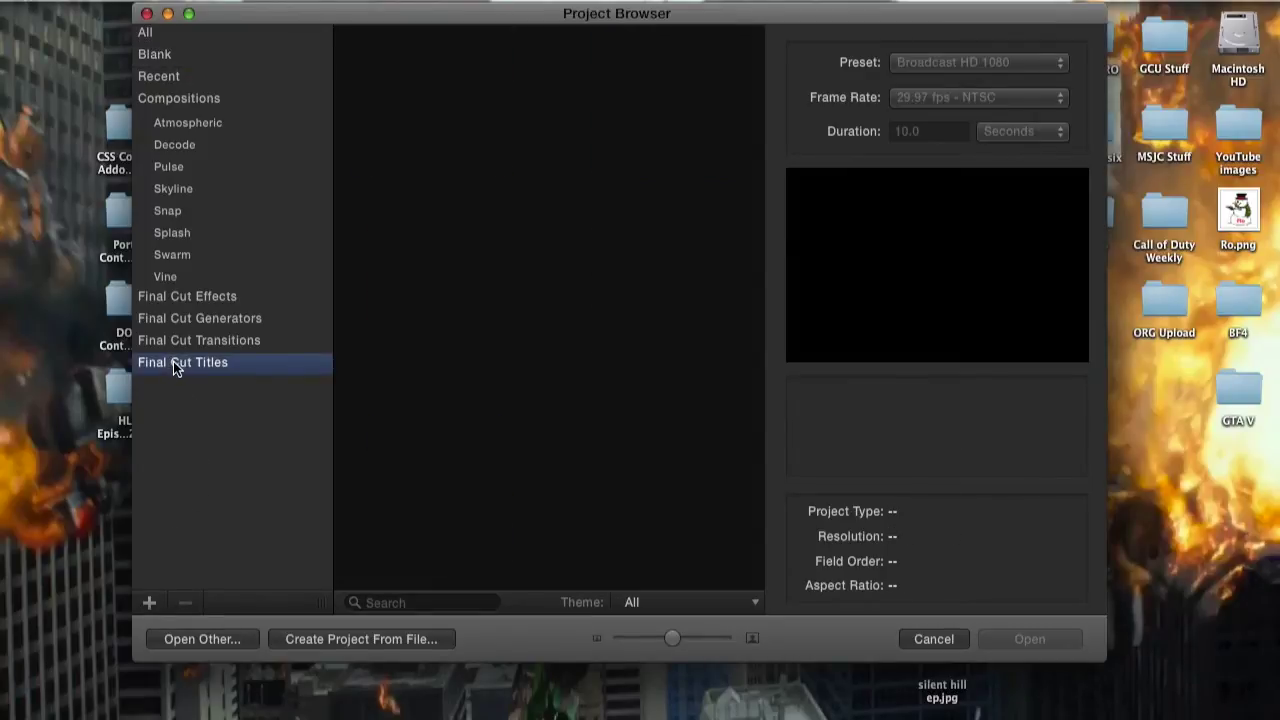
Browse the Final Cut Transitions, Generators, Effects, Swarm and Splash template categories
left_click(221, 350)
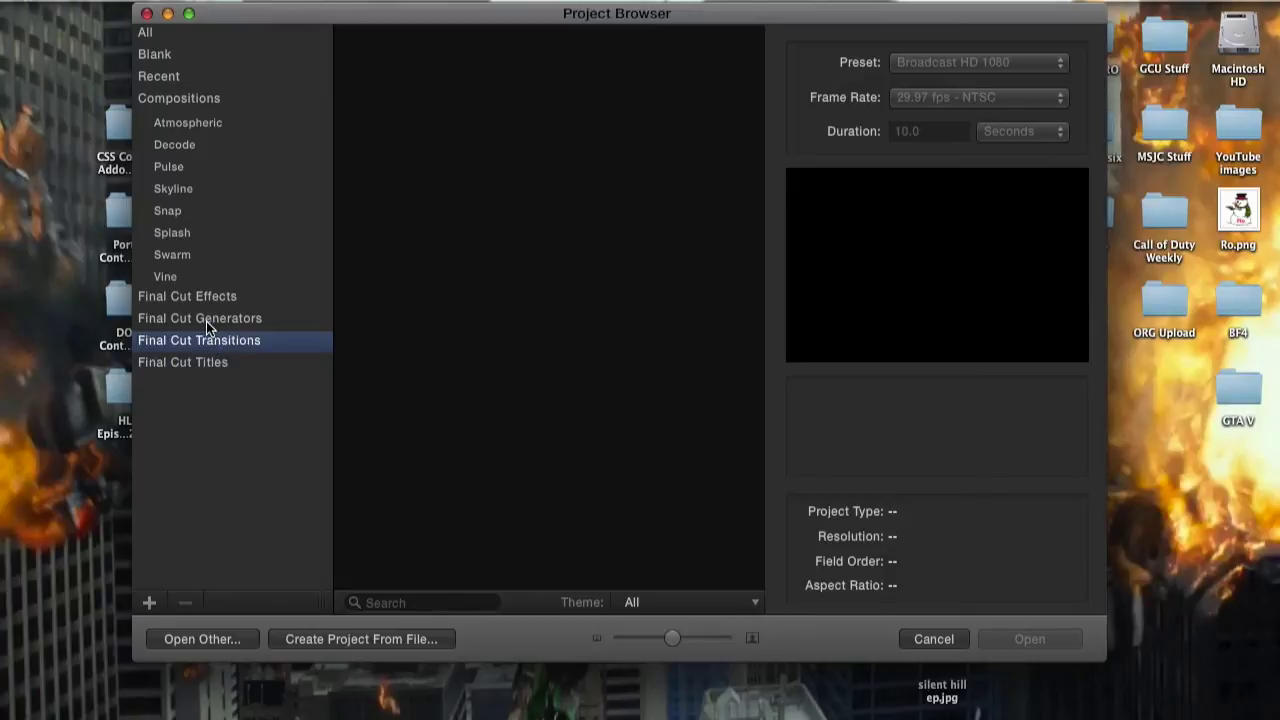
left_click(206, 319)
left_click(199, 298)
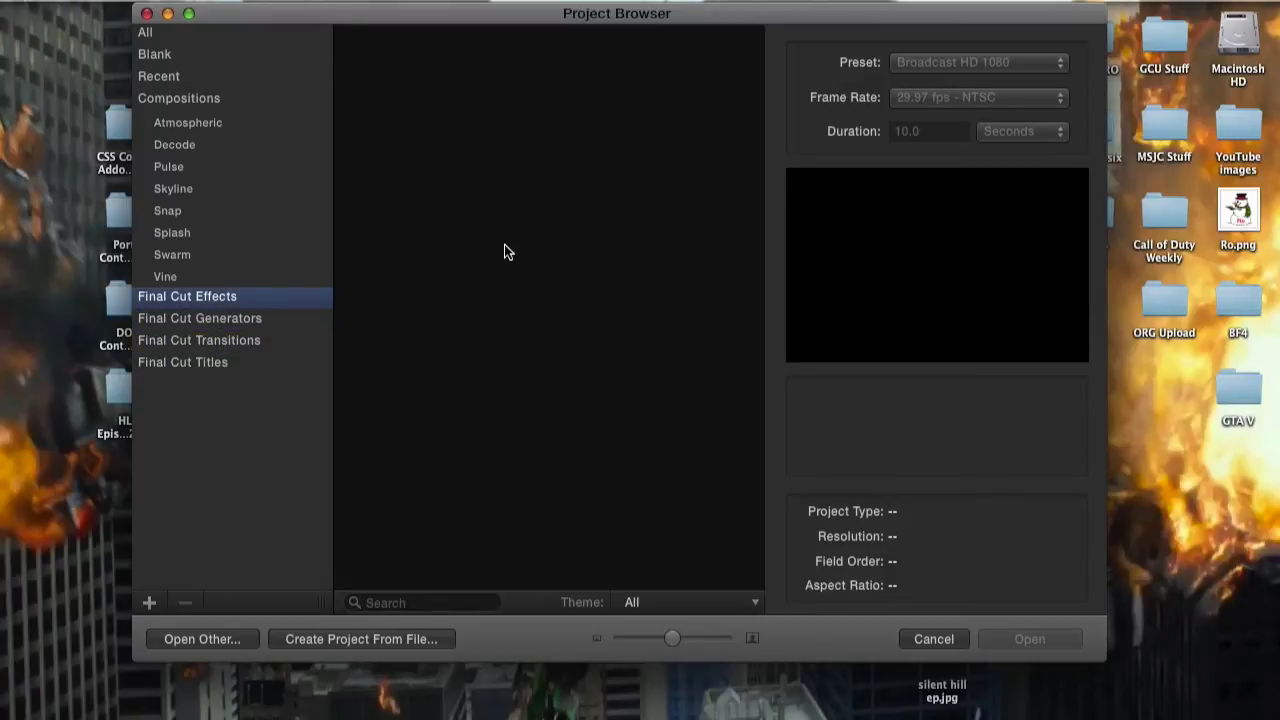
left_click(191, 256)
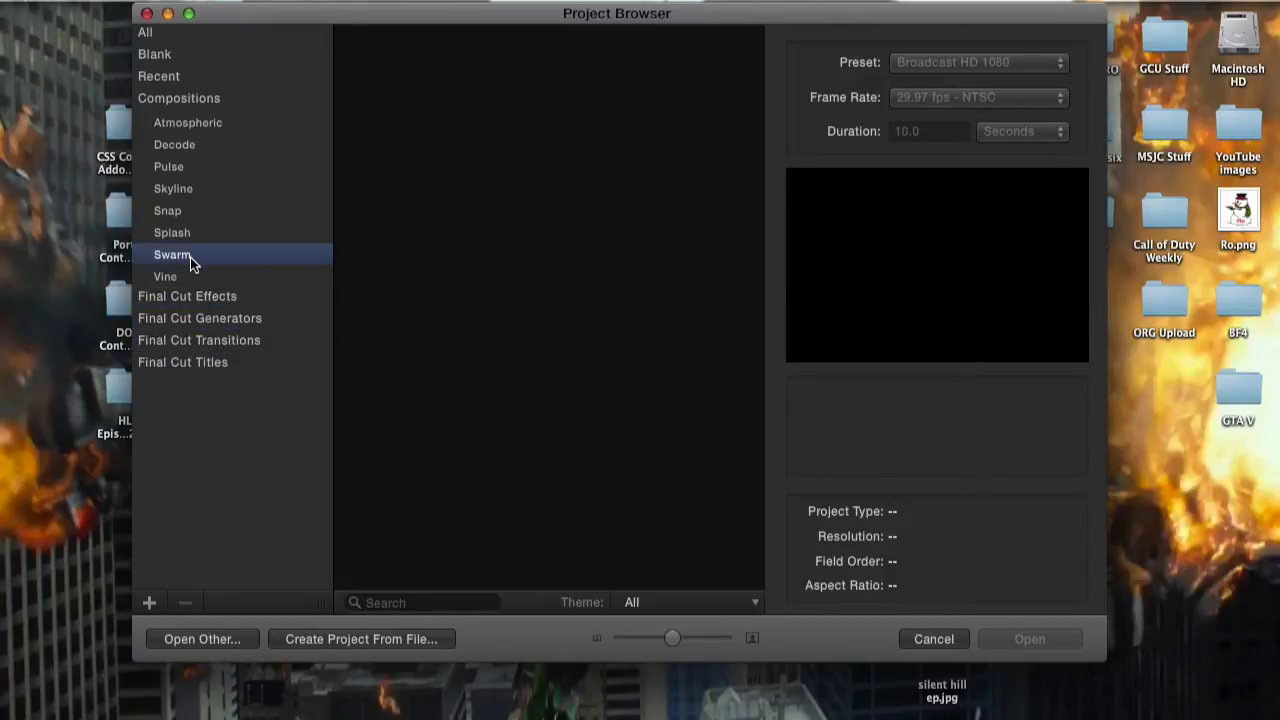
left_click(147, 33)
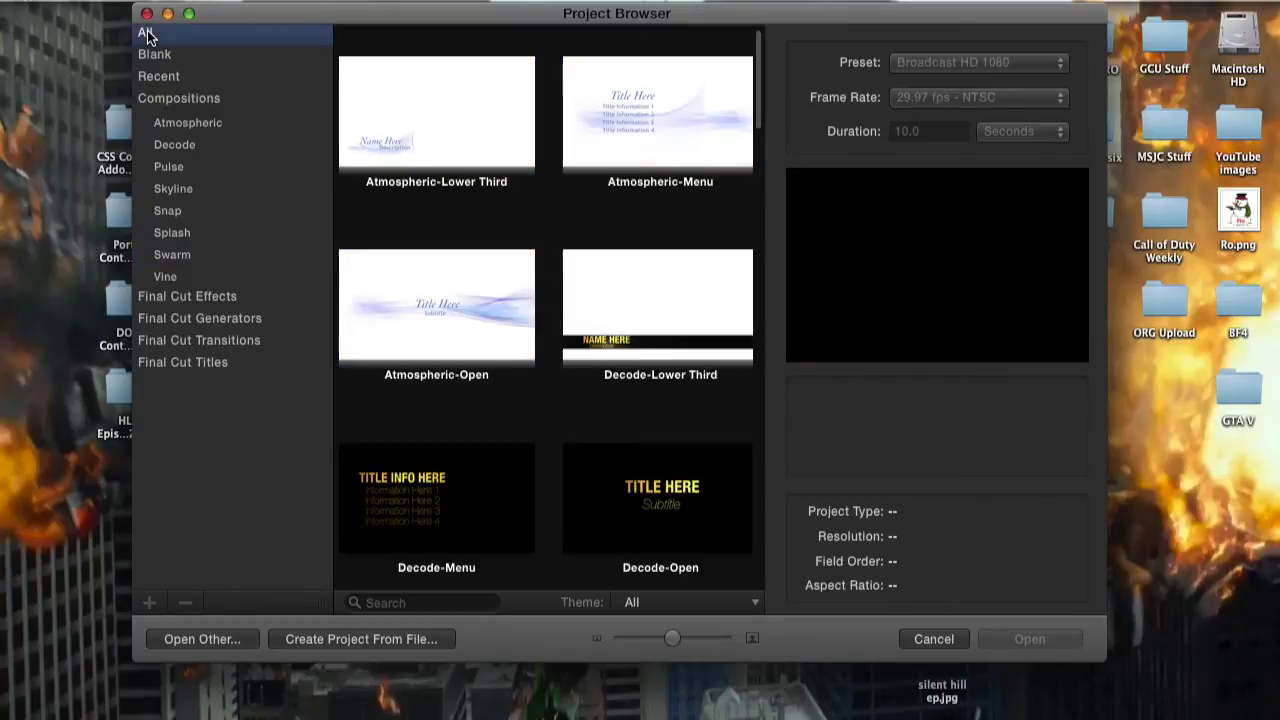
left_click(185, 237)
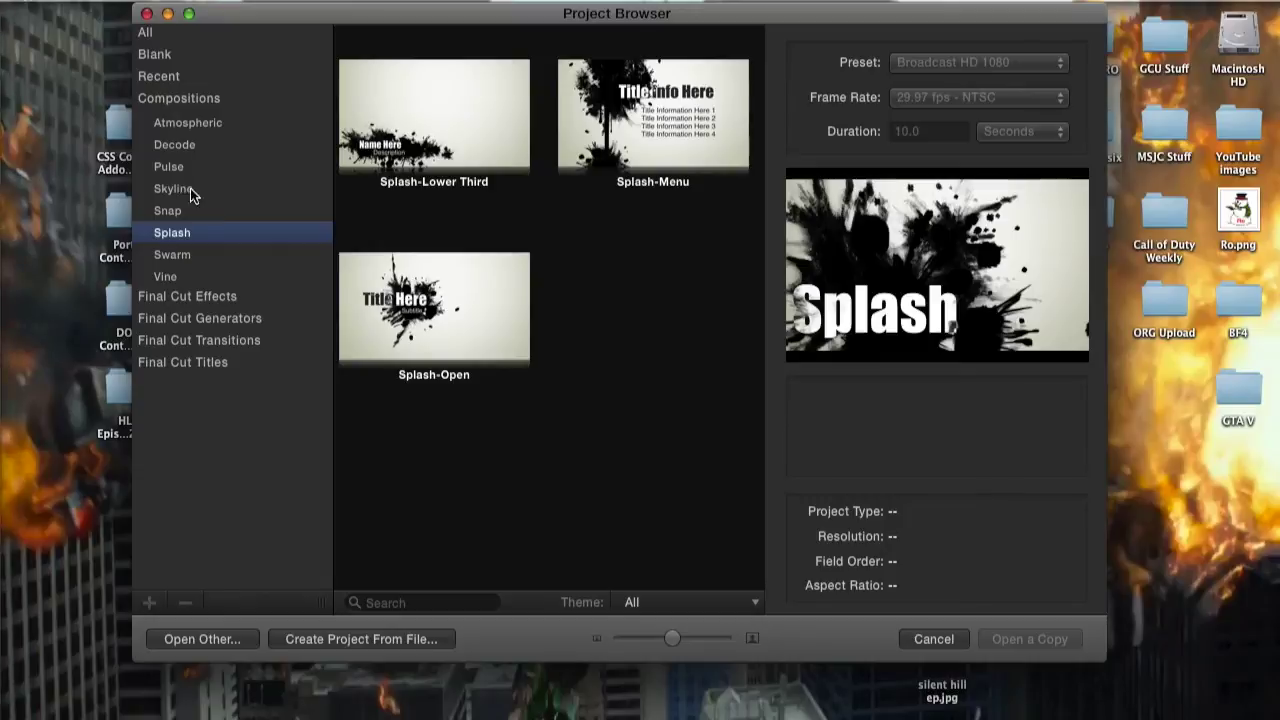
left_click(145, 34)
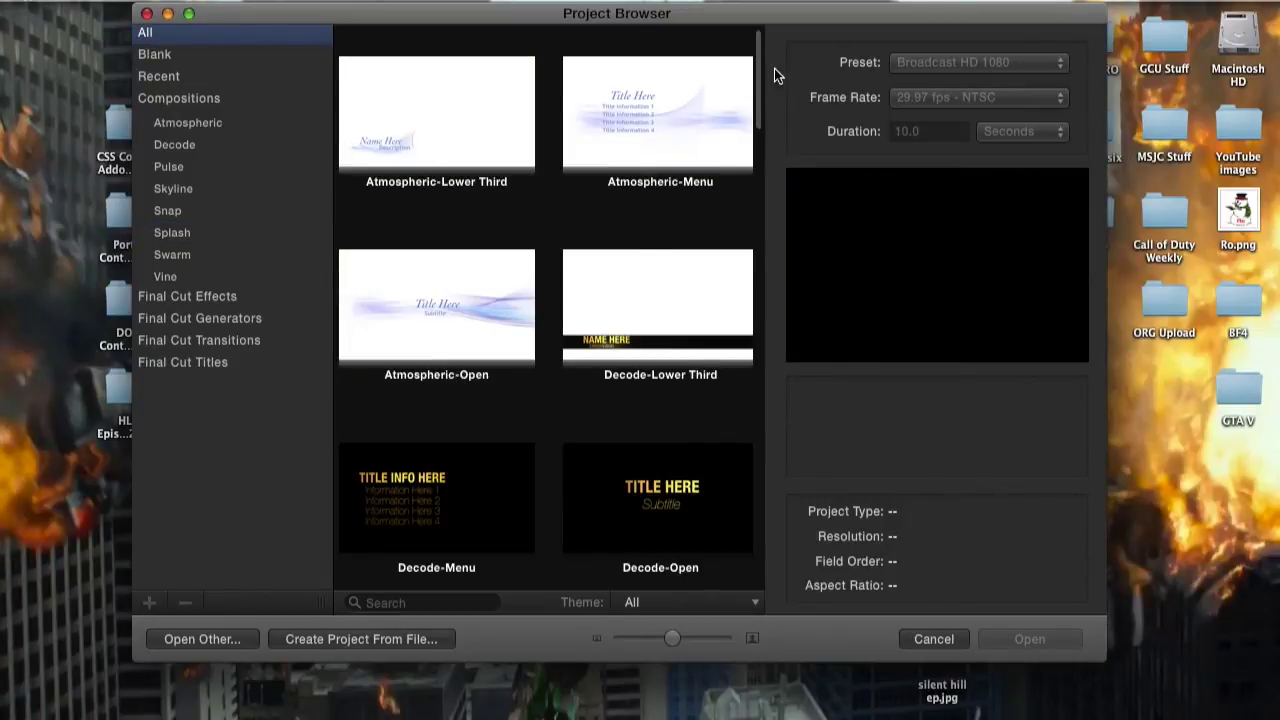
Preview the Atmospheric-Lower Third and Atmospheric-Open templates, then return to all templates
left_click(415, 139)
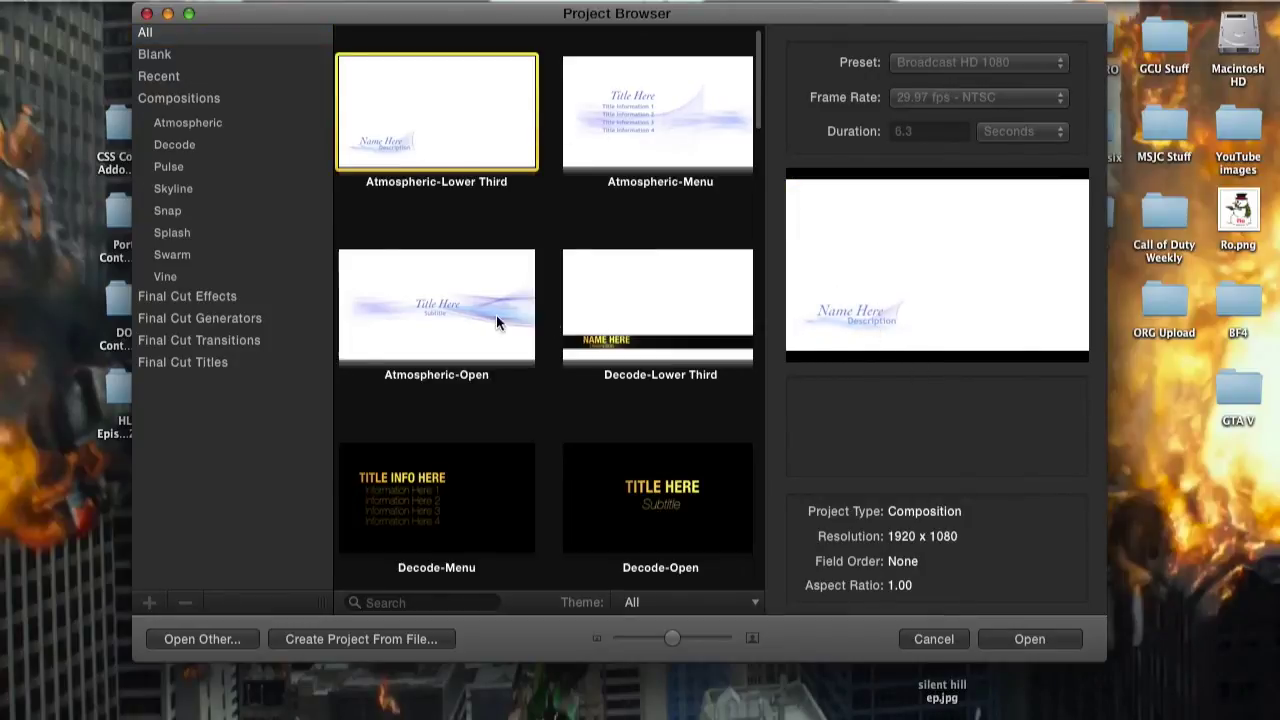
left_click(411, 299)
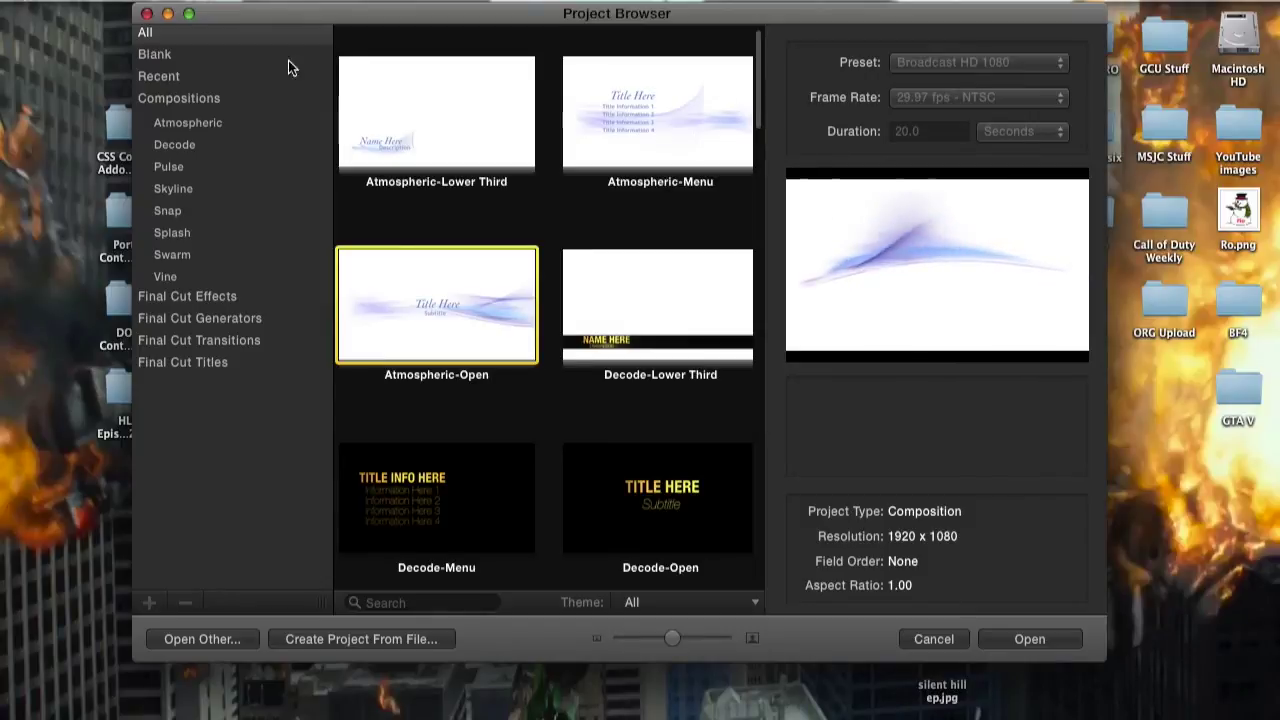
left_click(167, 55)
left_click(467, 62)
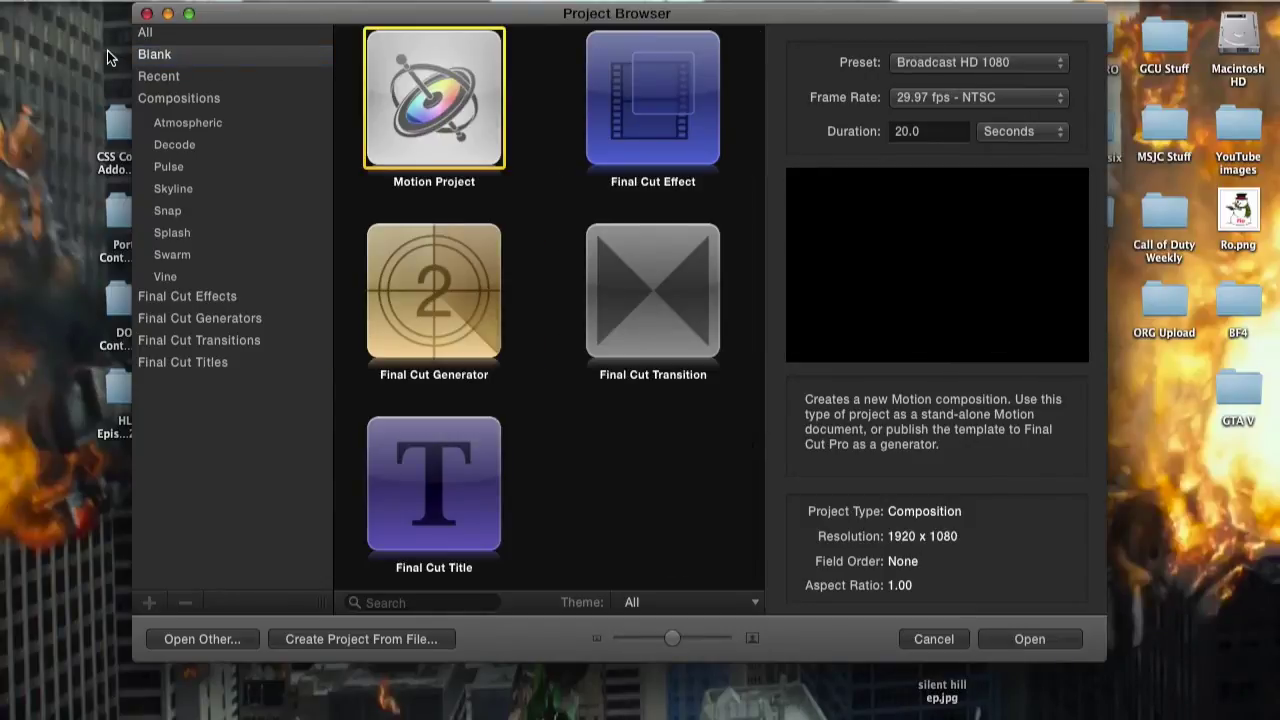
left_click(145, 33)
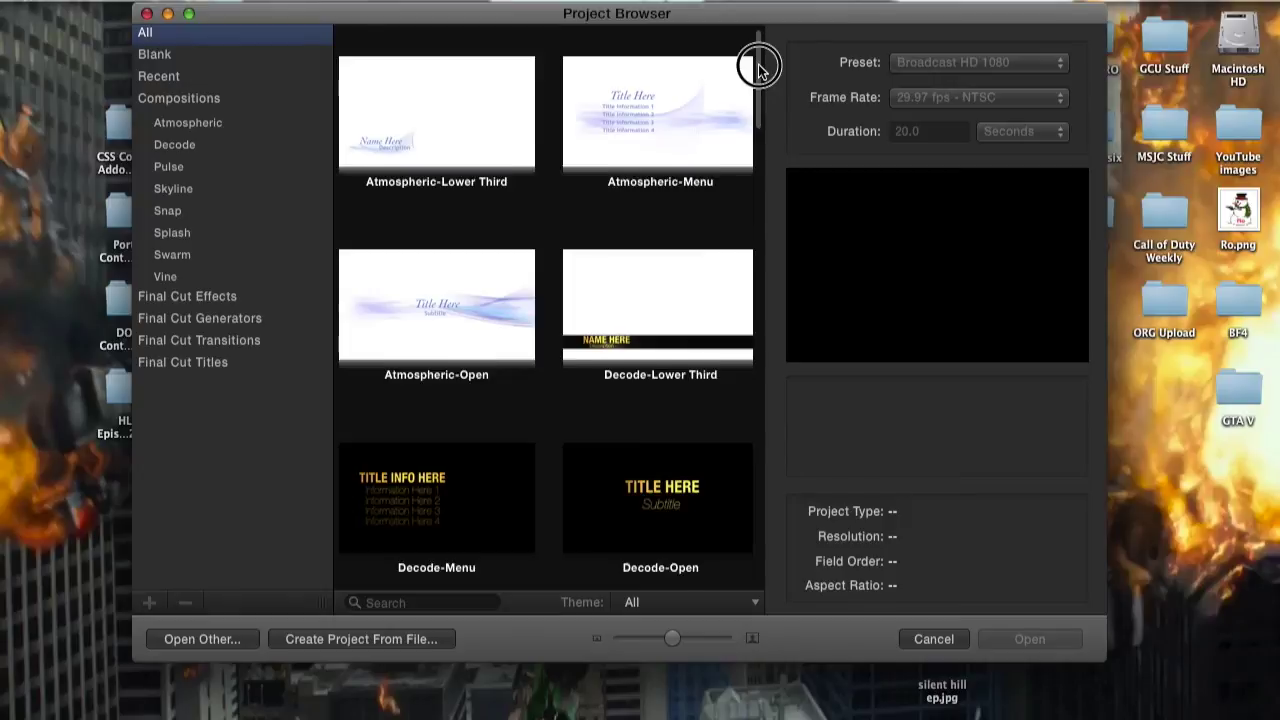
left_click_drag(754, 57, 757, 345)
Preview the Snap-Lower Third and Skyline-Open templates, then pick the blank Motion Project
left_click(657, 277)
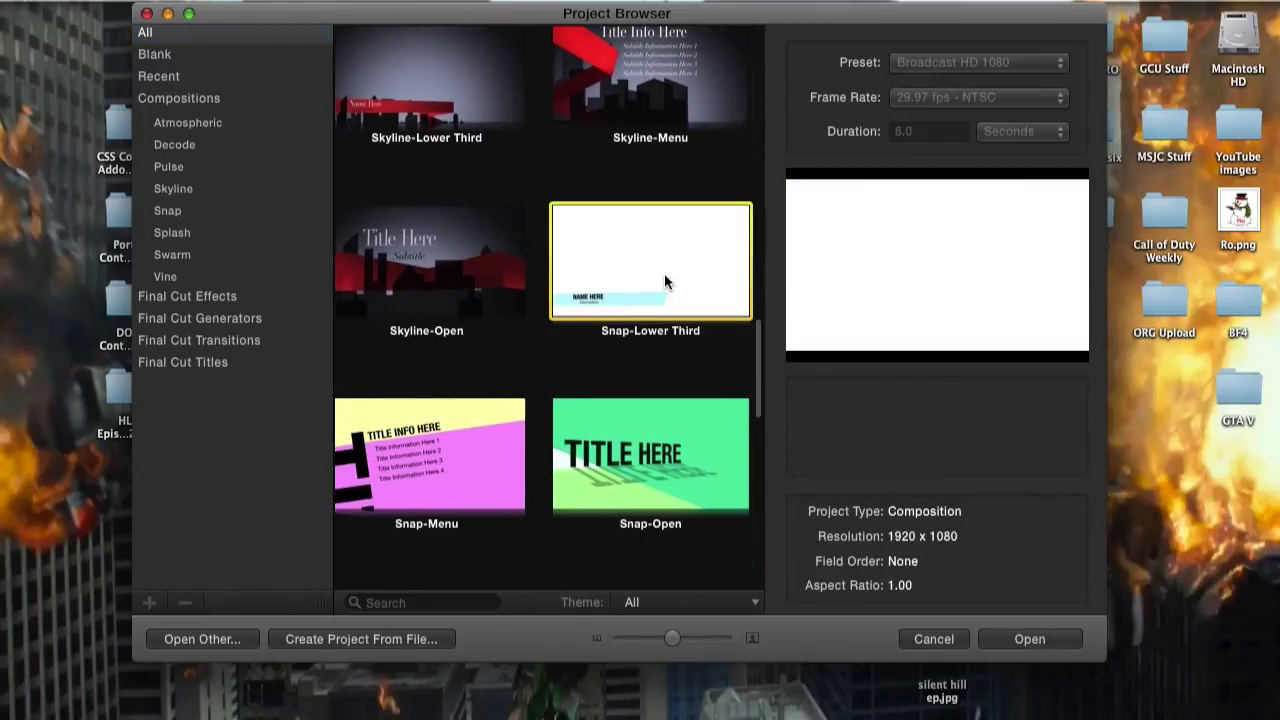
key("Left")
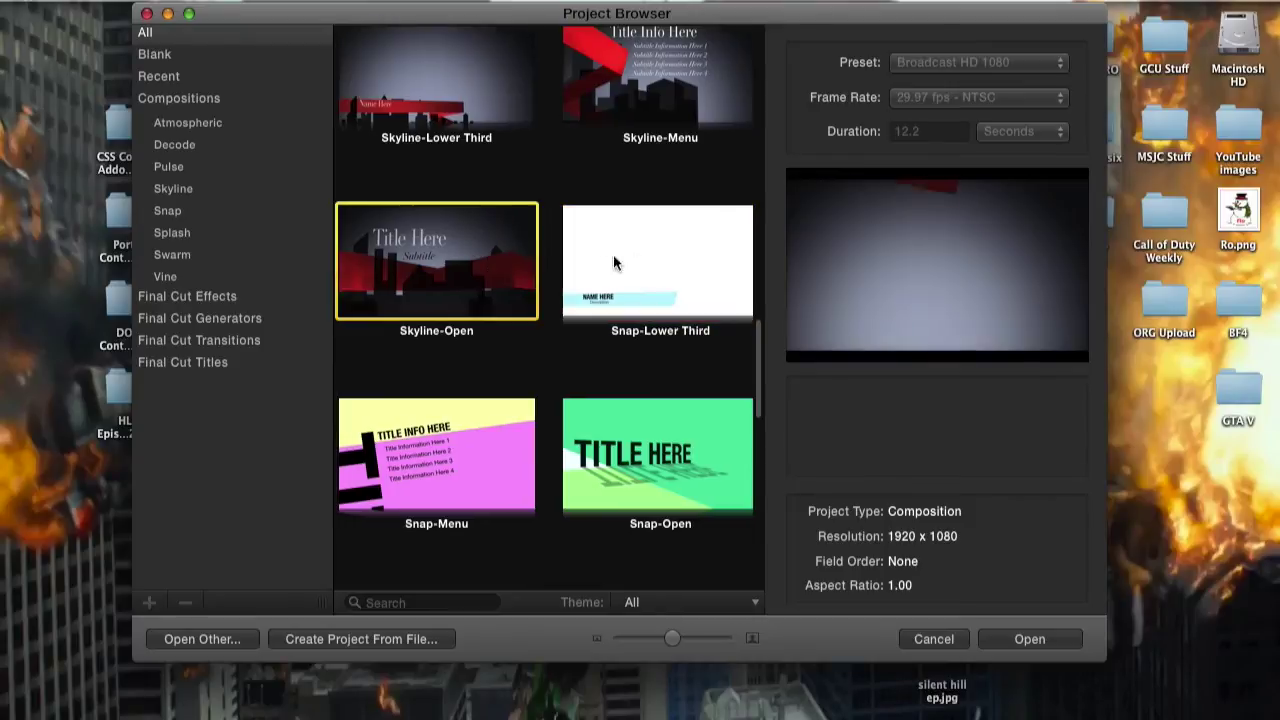
left_click(642, 258)
left_click(447, 277)
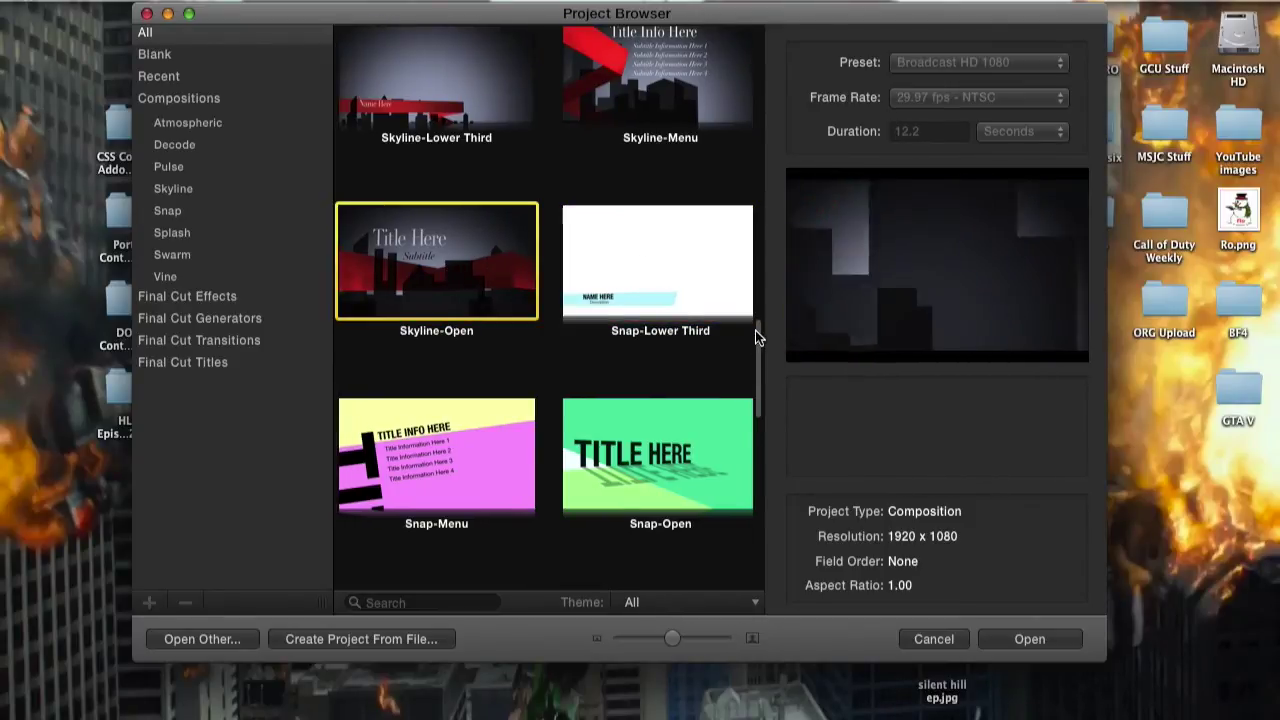
left_click_drag(756, 340, 743, 31)
left_click(160, 54)
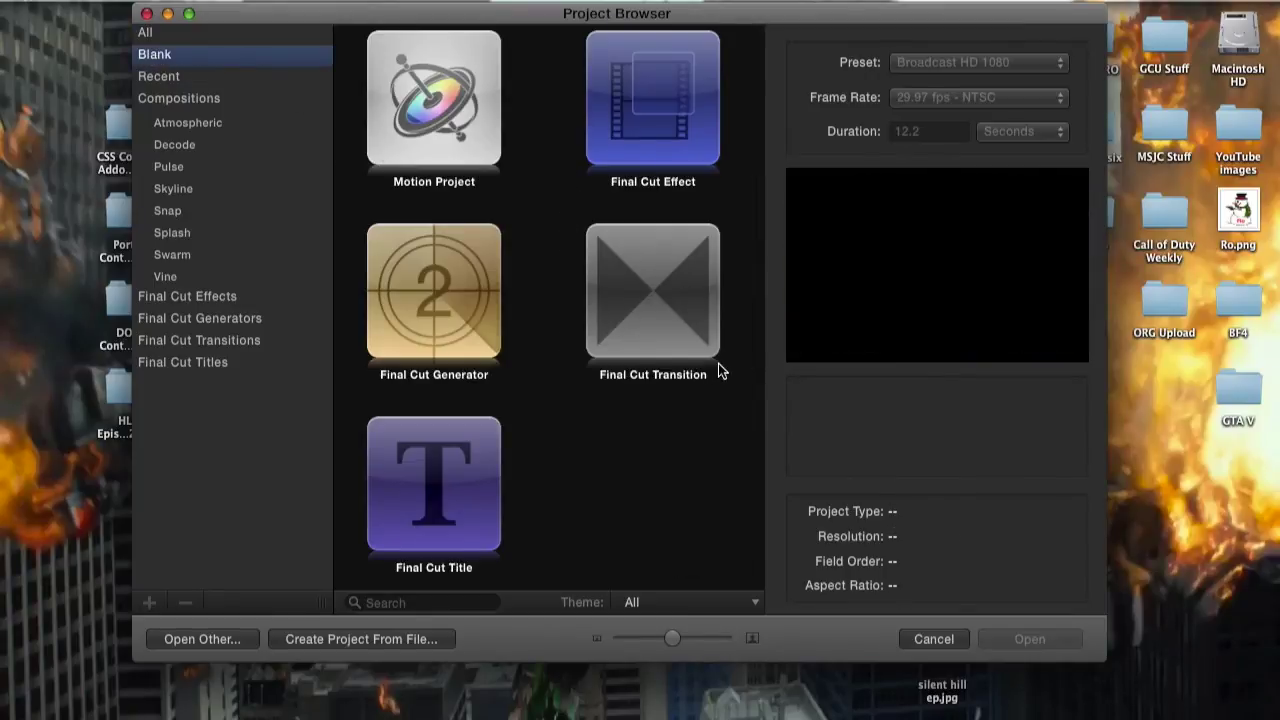
left_click(435, 93)
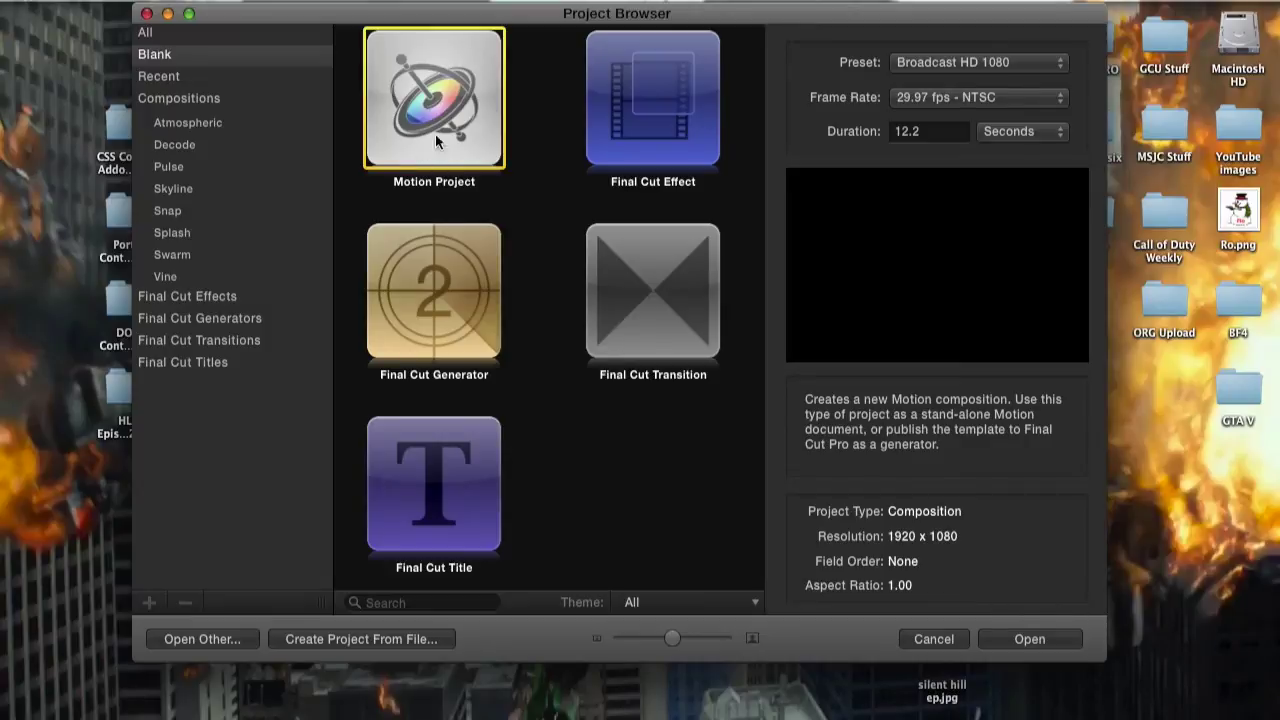
Set the frame rate to 60 fps and duration to 20, keeping the Broadcast HD 1080 preset
left_click(945, 97)
left_click(939, 164)
left_click_drag(933, 131, 815, 136)
type("20")
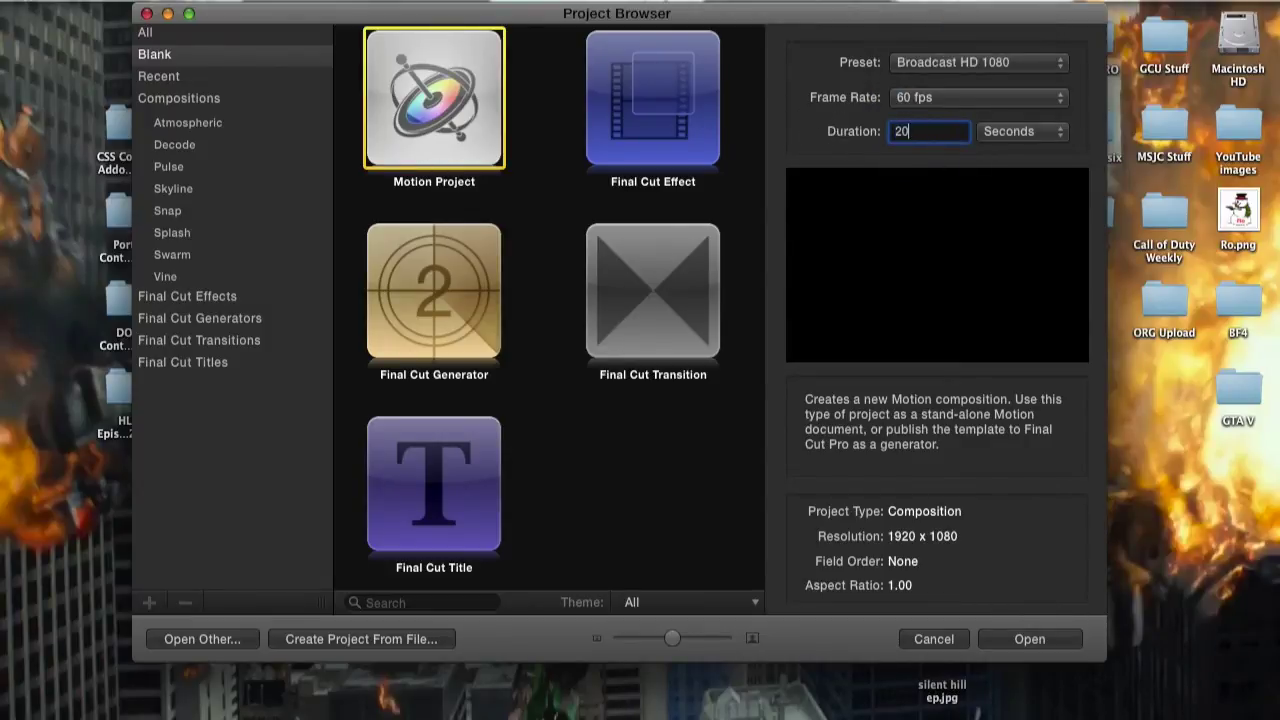
left_click(945, 61)
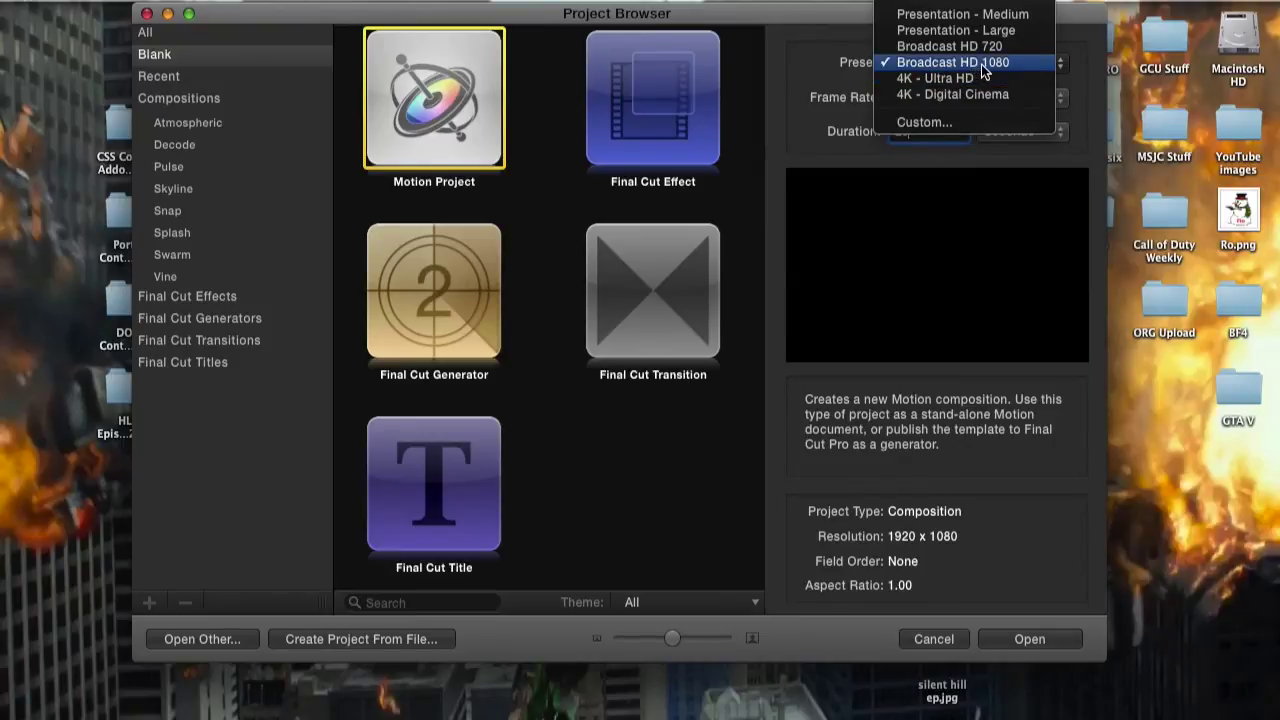
left_click(968, 64)
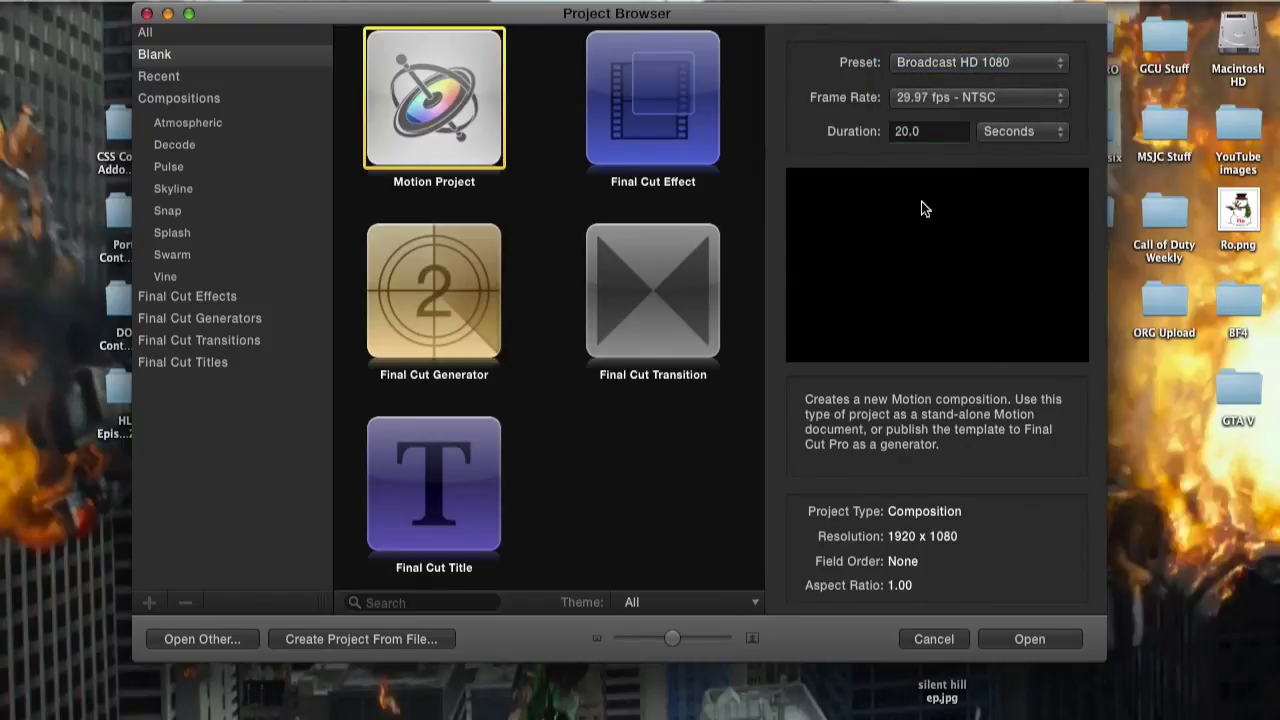
Reconfirm Broadcast HD 1080 at 60 fps and create the Motion Project
left_click(945, 101)
left_click(943, 163)
left_click(929, 97)
left_click(929, 97)
left_click(946, 63)
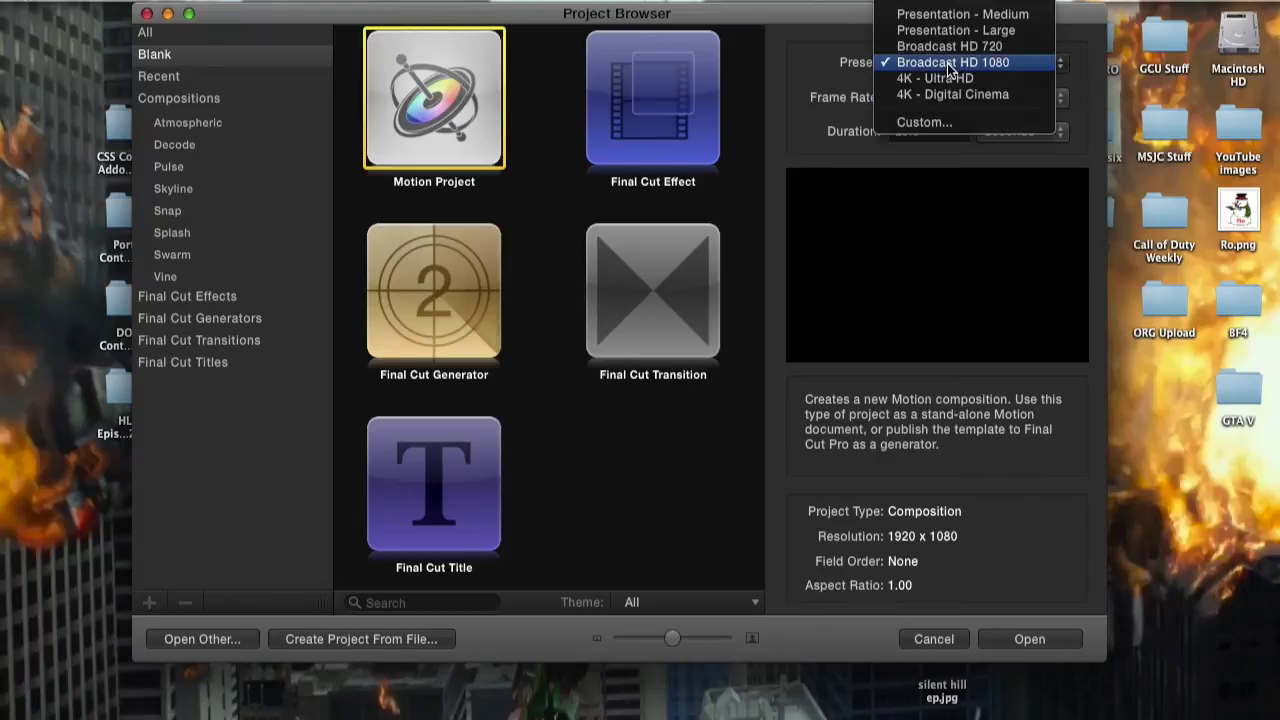
left_click(953, 62)
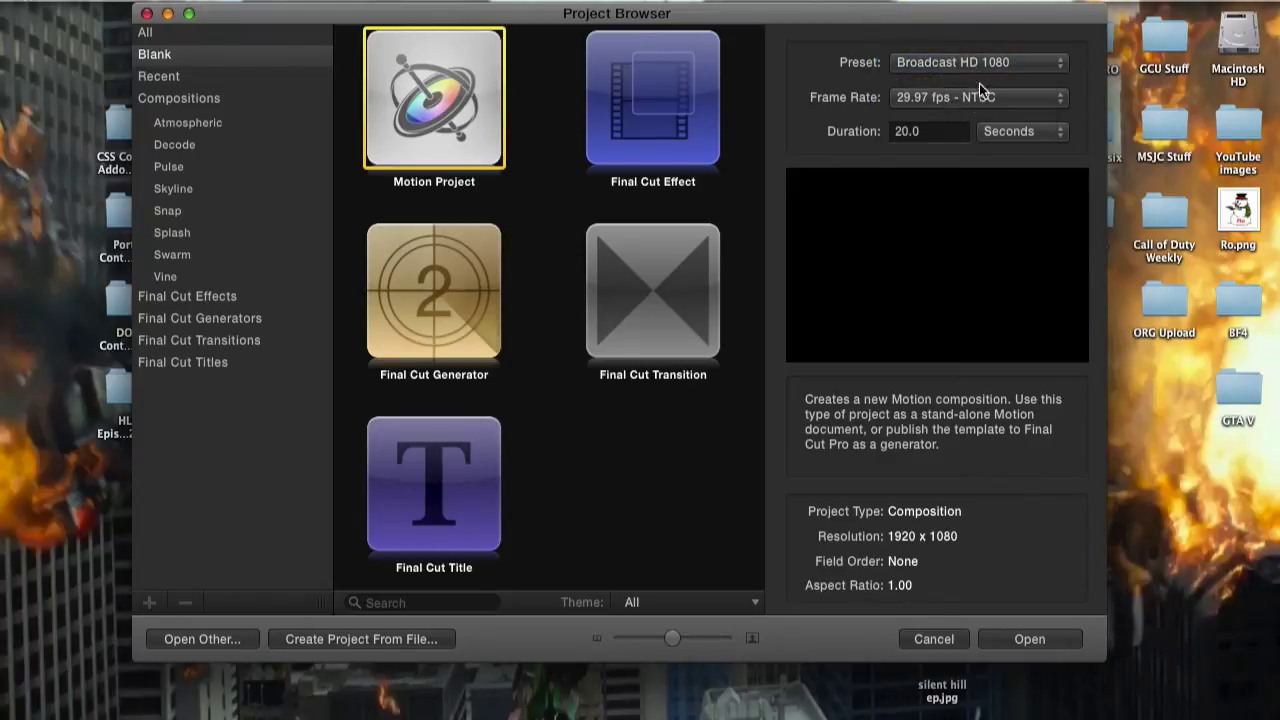
left_click(972, 99)
left_click(951, 163)
left_click(1029, 642)
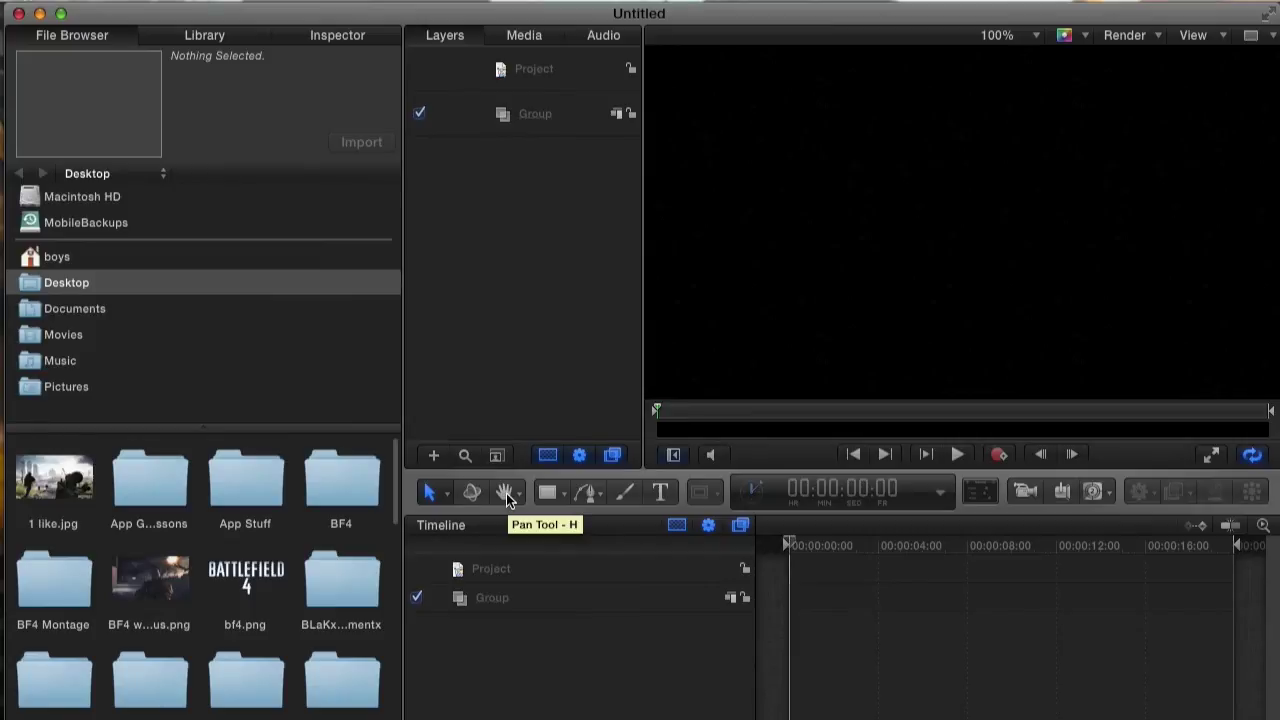
Try the Pan tool, then return to Select/Transform and dismiss its transform-mode flyout unchanged
left_click(506, 493)
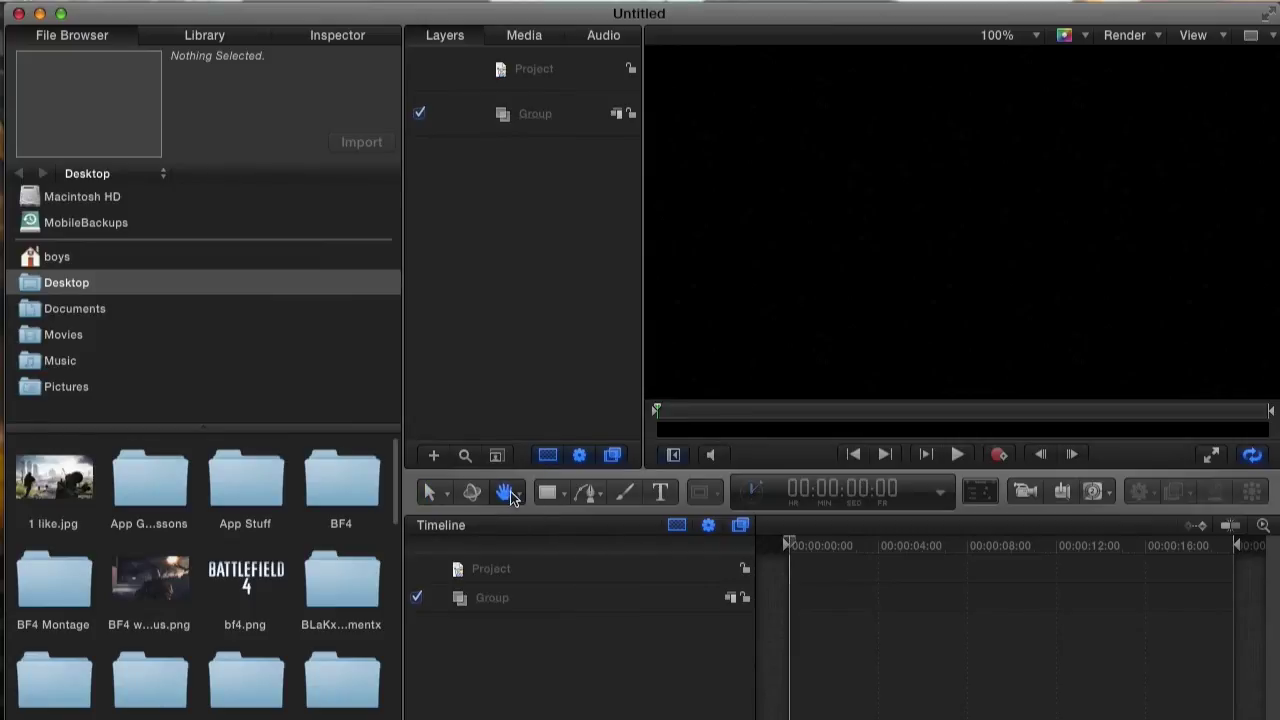
left_click(432, 494)
left_click(446, 494)
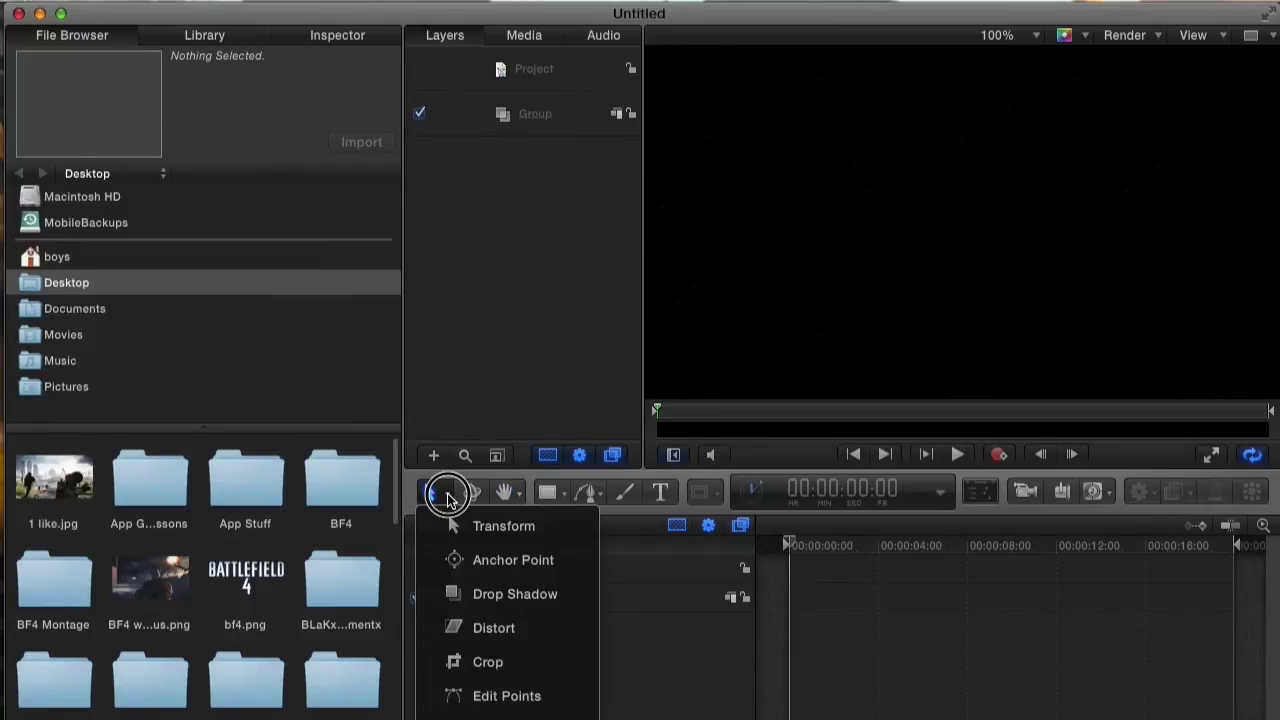
left_click(430, 490)
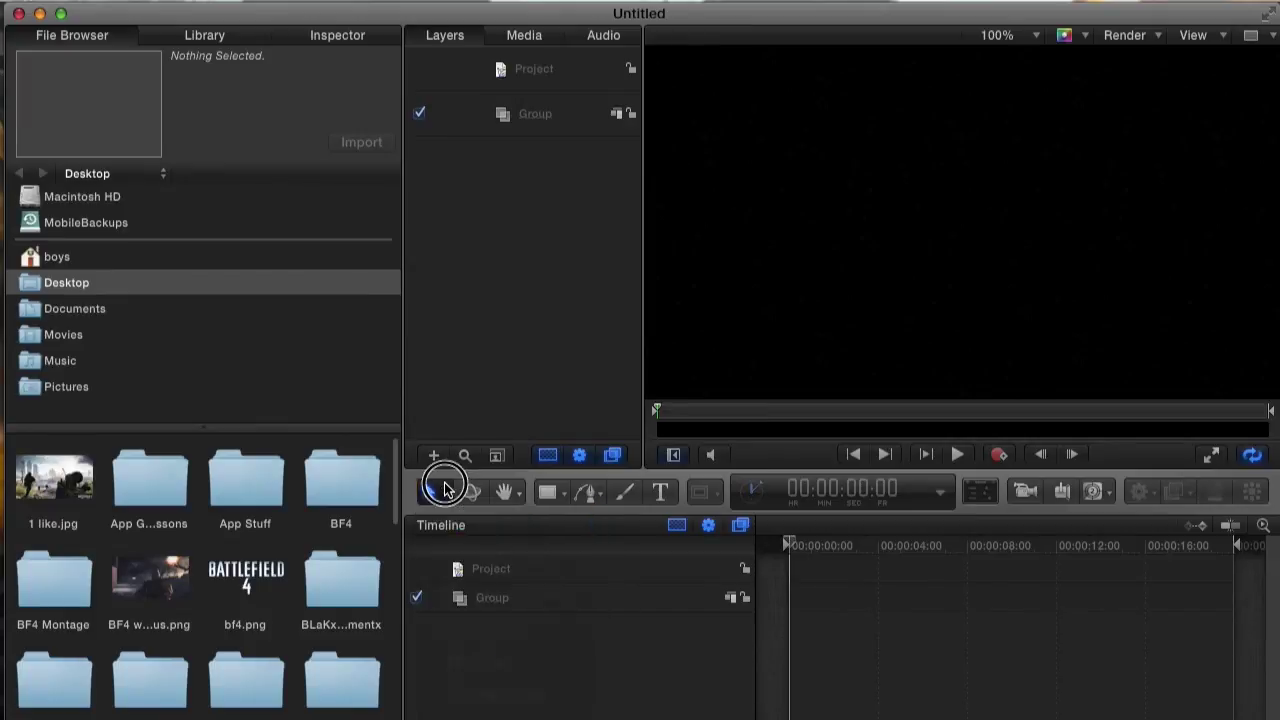